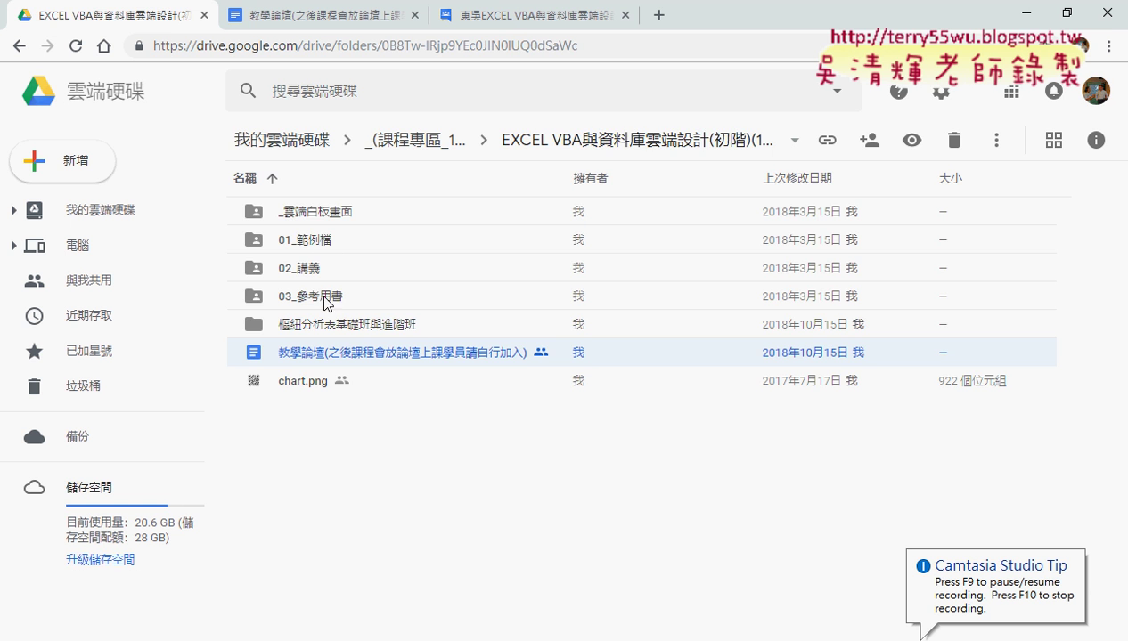
# Step: Look inside the 01_範例檔 folder, then return and select the _雲端白板畫面 folder
pyautogui.doubleClick(319, 241)
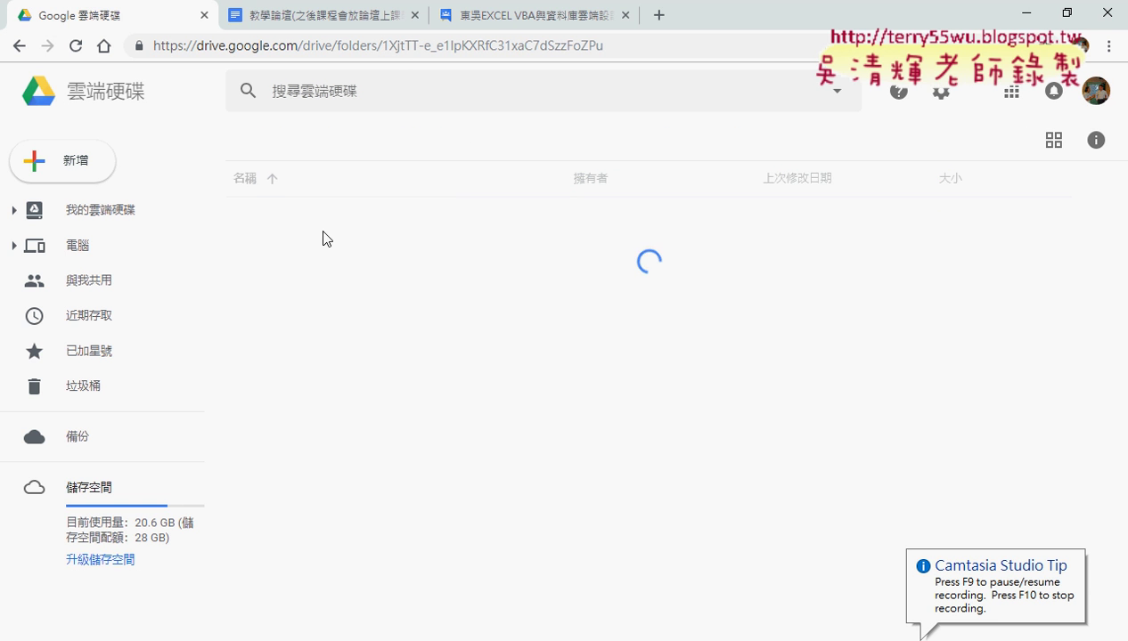
pyautogui.click(18, 45)
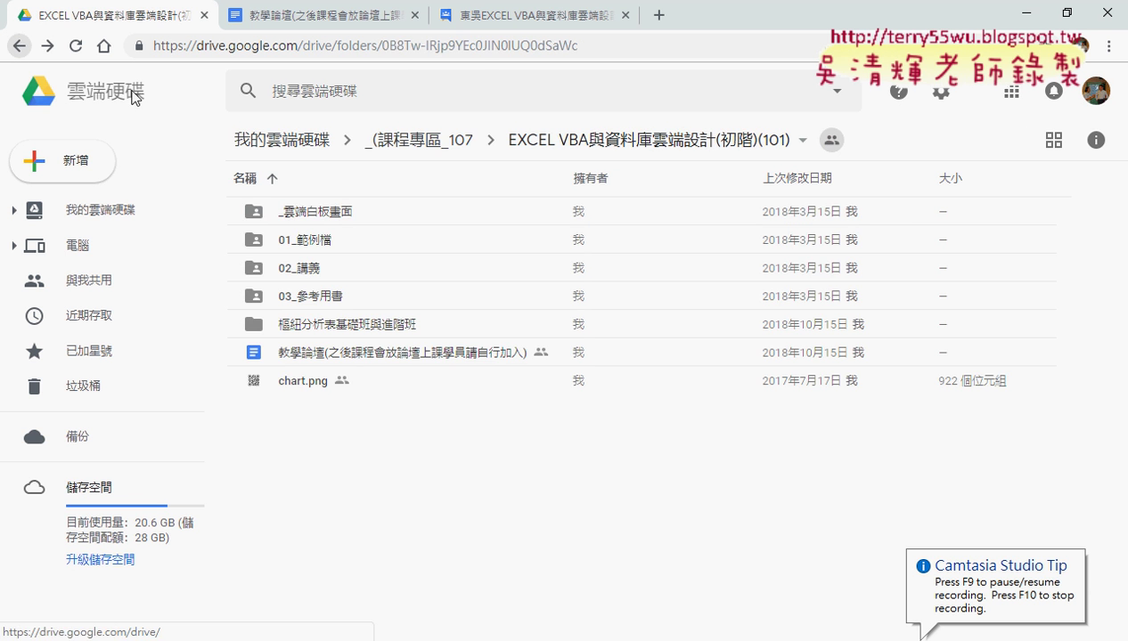
pyautogui.click(338, 217)
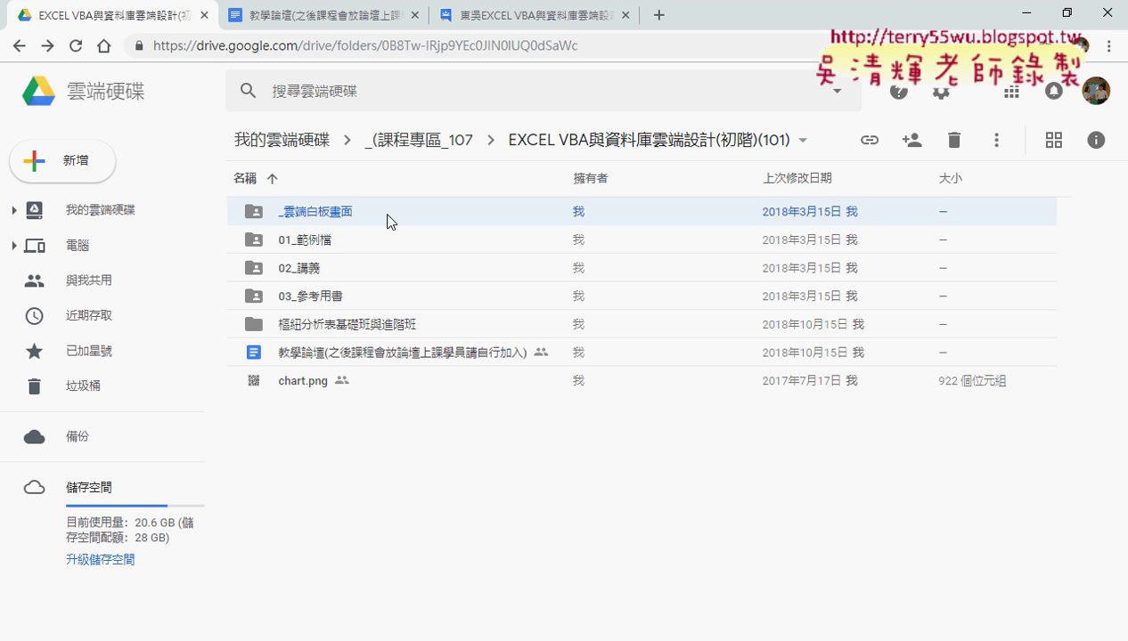
# Step: Select the forum instructions document and switch to the lesson 2 Google Groups topic
pyautogui.click(343, 358)
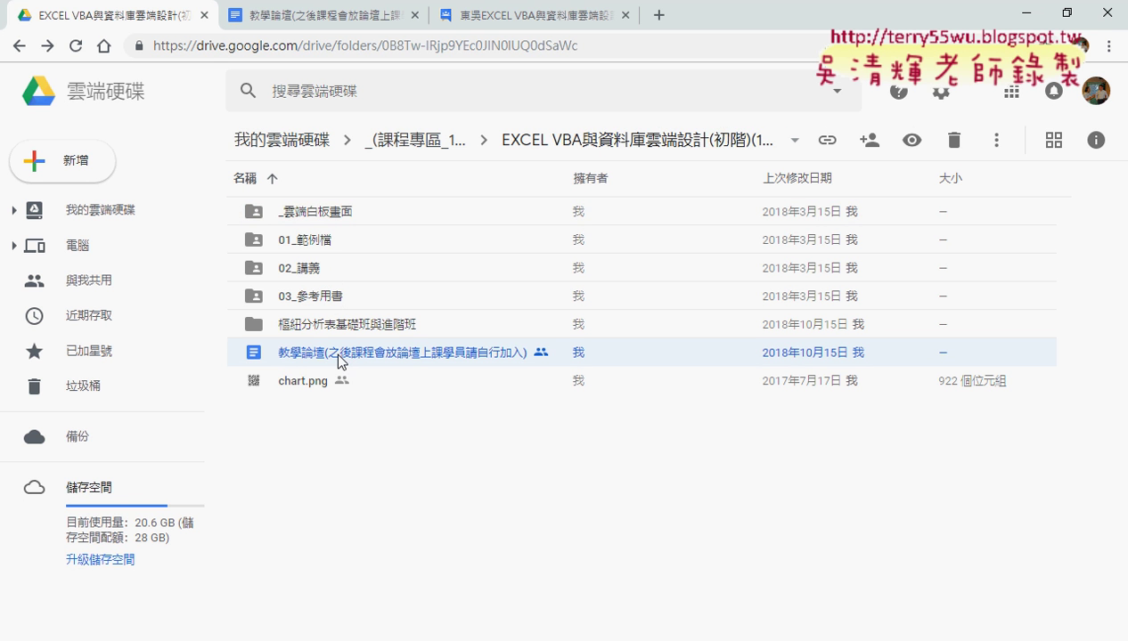
pyautogui.click(330, 15)
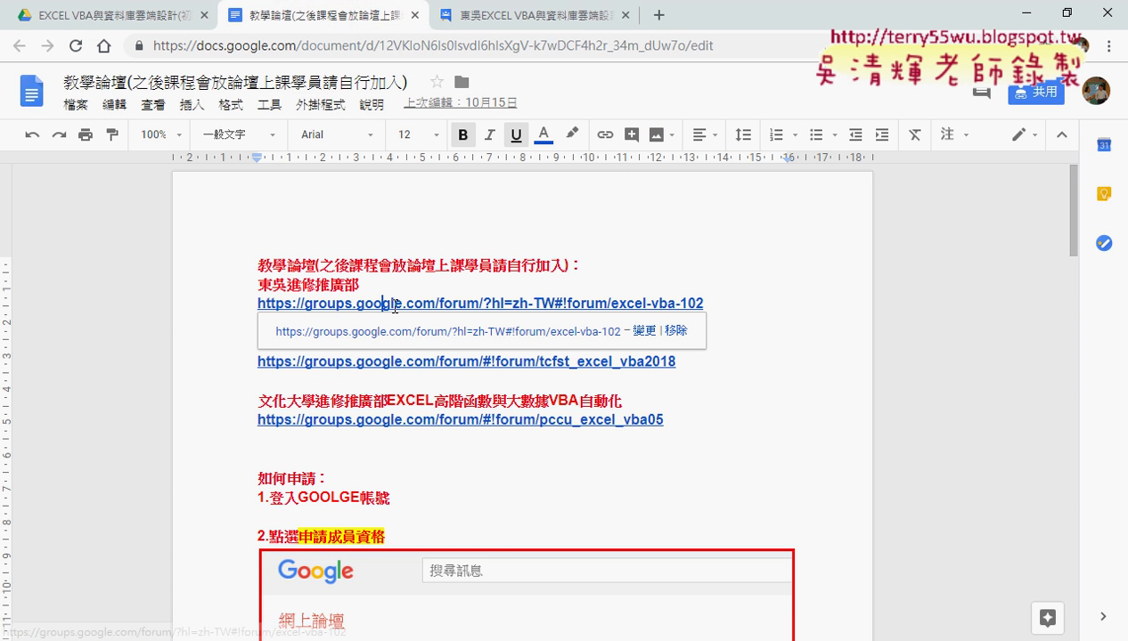
pyautogui.click(521, 15)
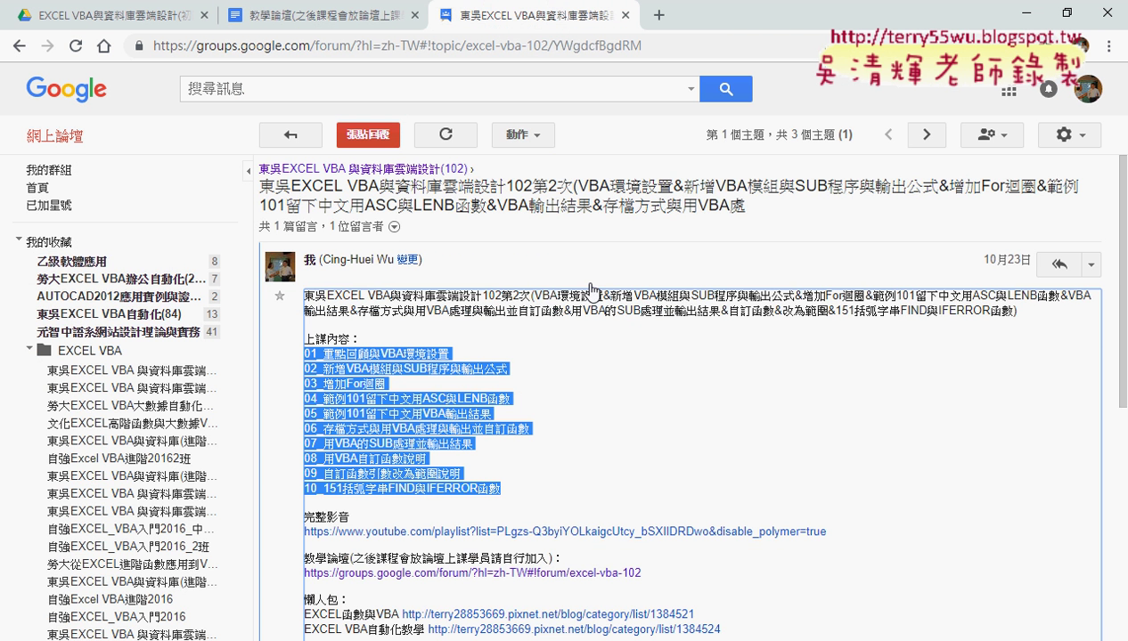
pyautogui.click(653, 442)
pyautogui.click(18, 46)
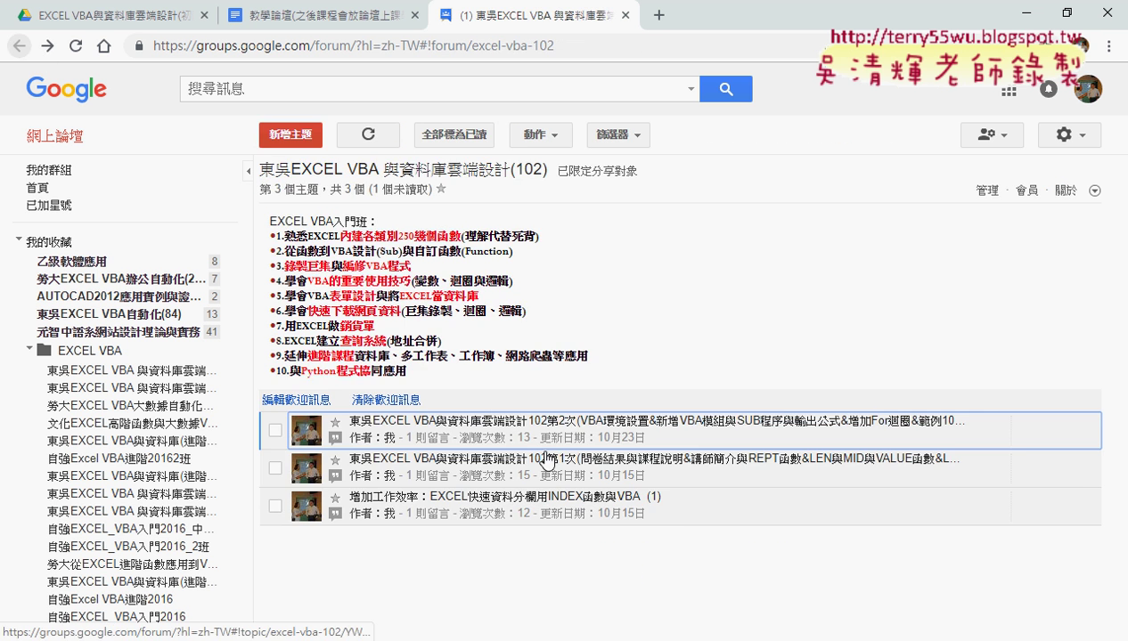
pyautogui.click(545, 430)
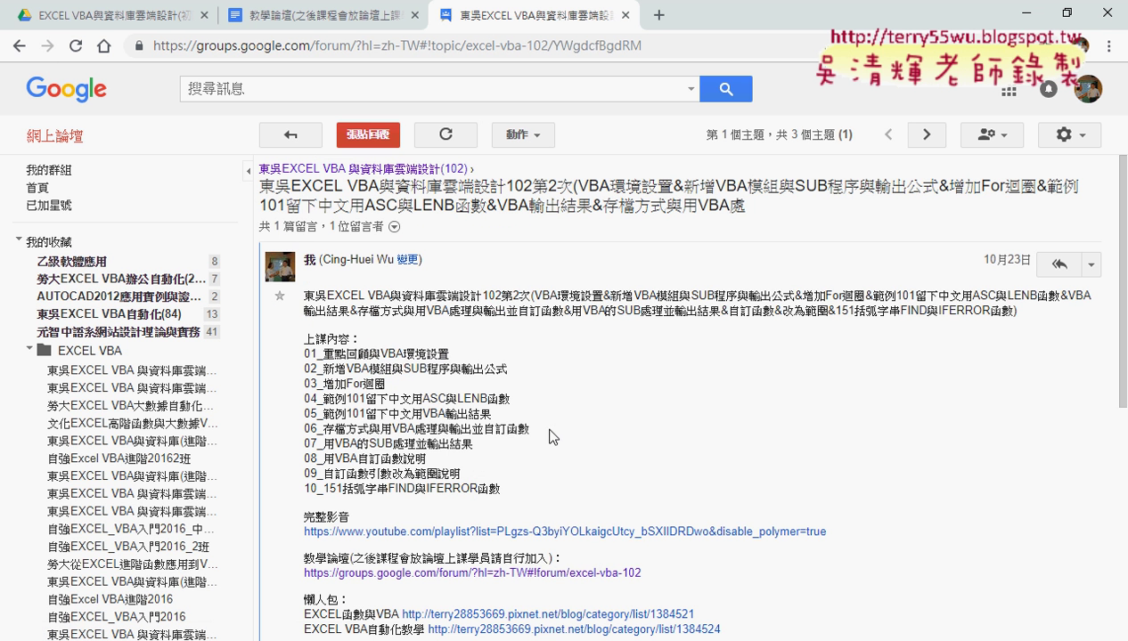
pyautogui.moveTo(502, 488); pyautogui.dragTo(302, 486)
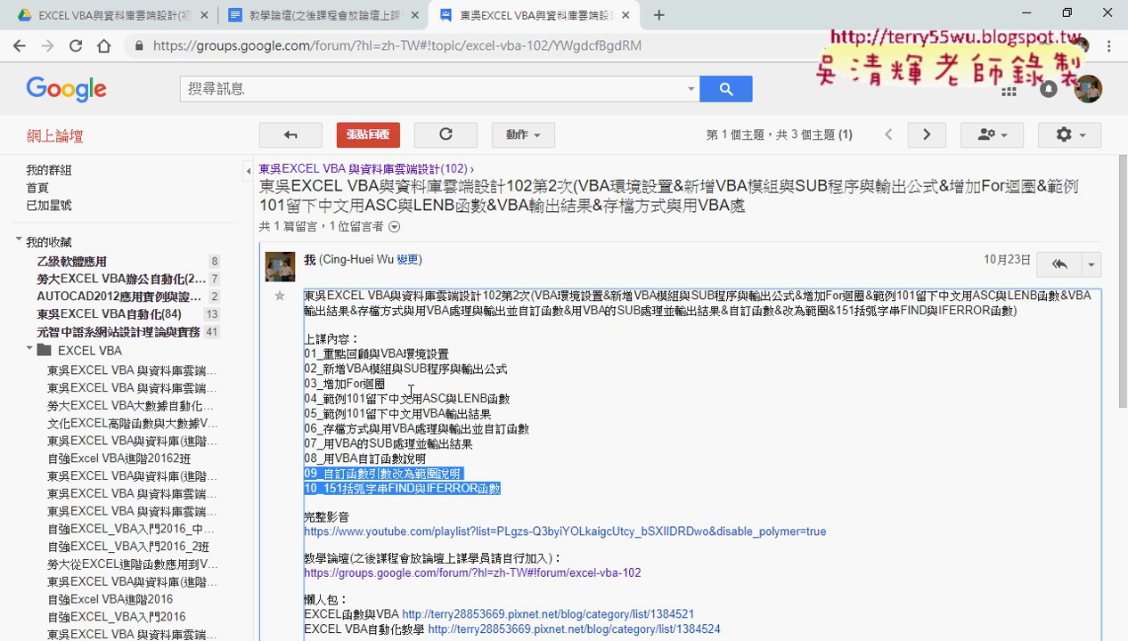
pyautogui.moveTo(346, 369); pyautogui.dragTo(389, 373)
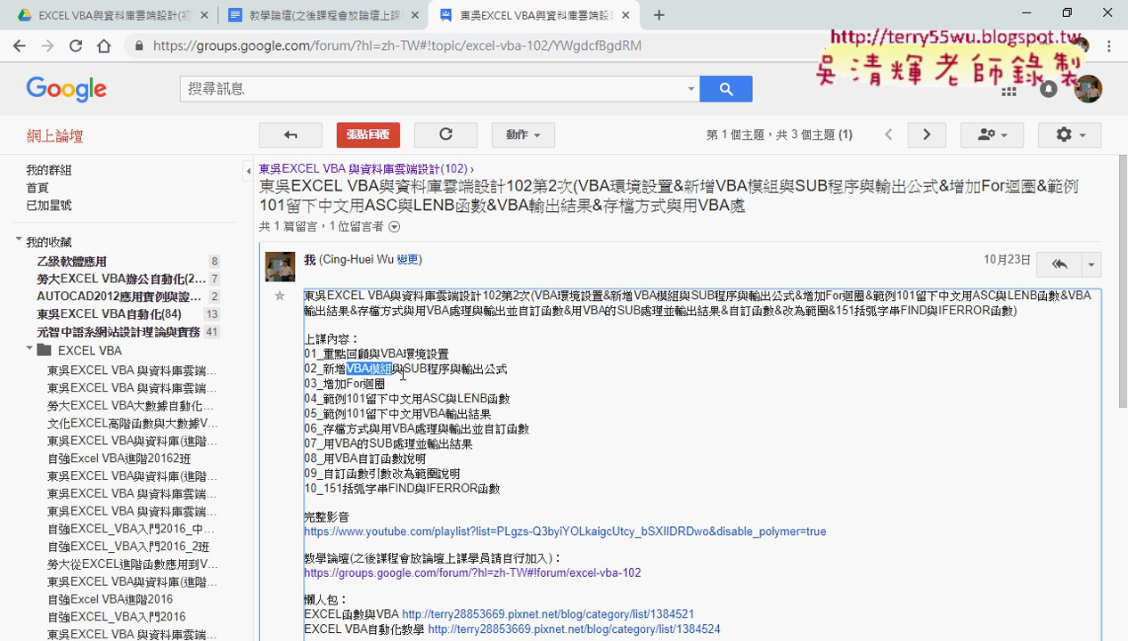
pyautogui.moveTo(403, 369); pyautogui.dragTo(428, 370)
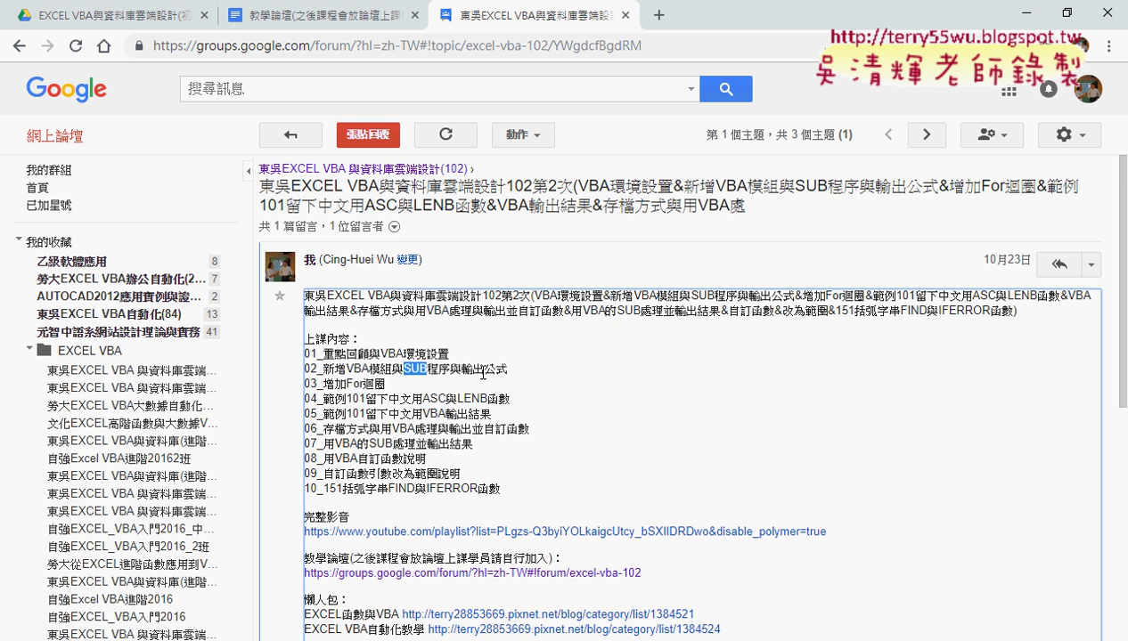
pyautogui.moveTo(507, 368); pyautogui.dragTo(460, 368)
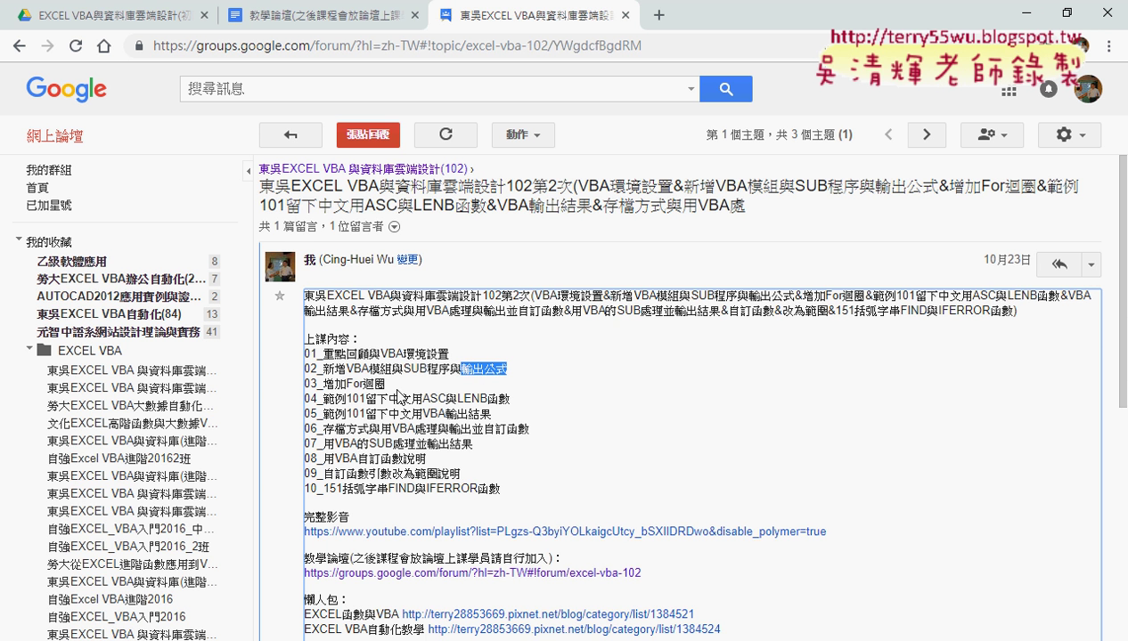
pyautogui.moveTo(386, 384); pyautogui.dragTo(346, 384)
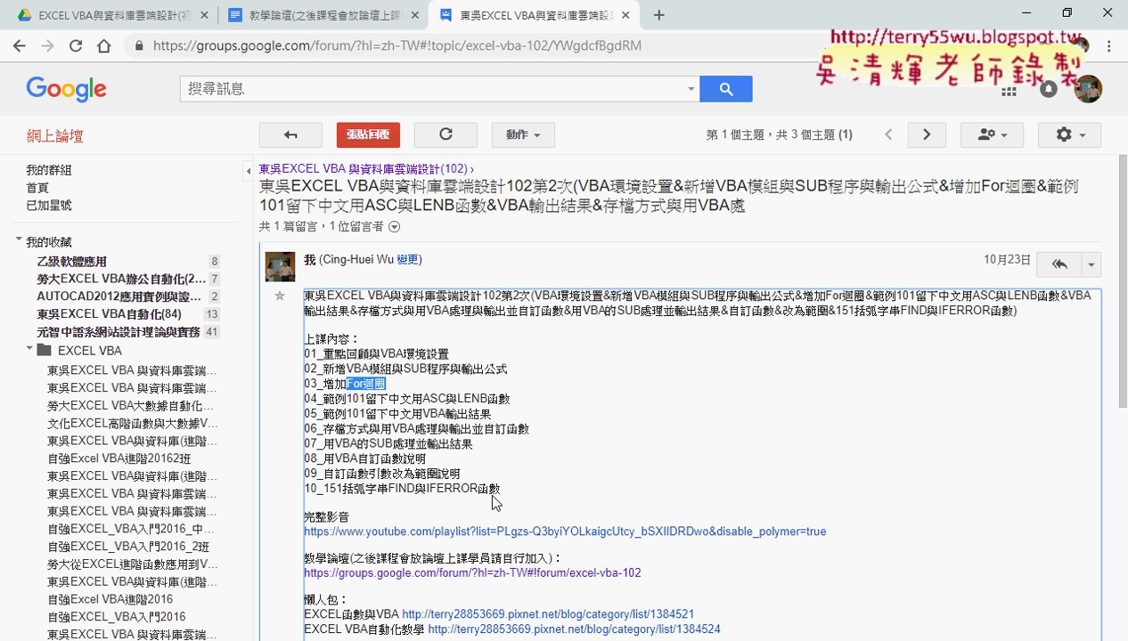
# Step: Switch to Excel and highlight the IF sheet of 02邏輯函數.xls
pyautogui.hotkey('alt', 'Tab')
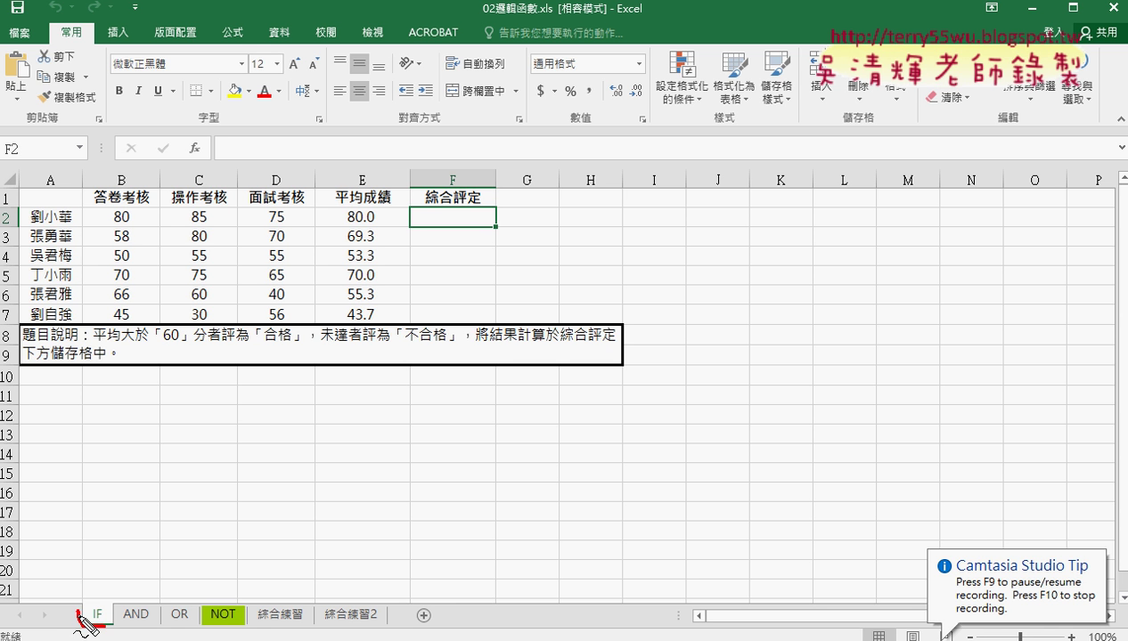
pyautogui.moveTo(80, 617); pyautogui.dragTo(111, 596)
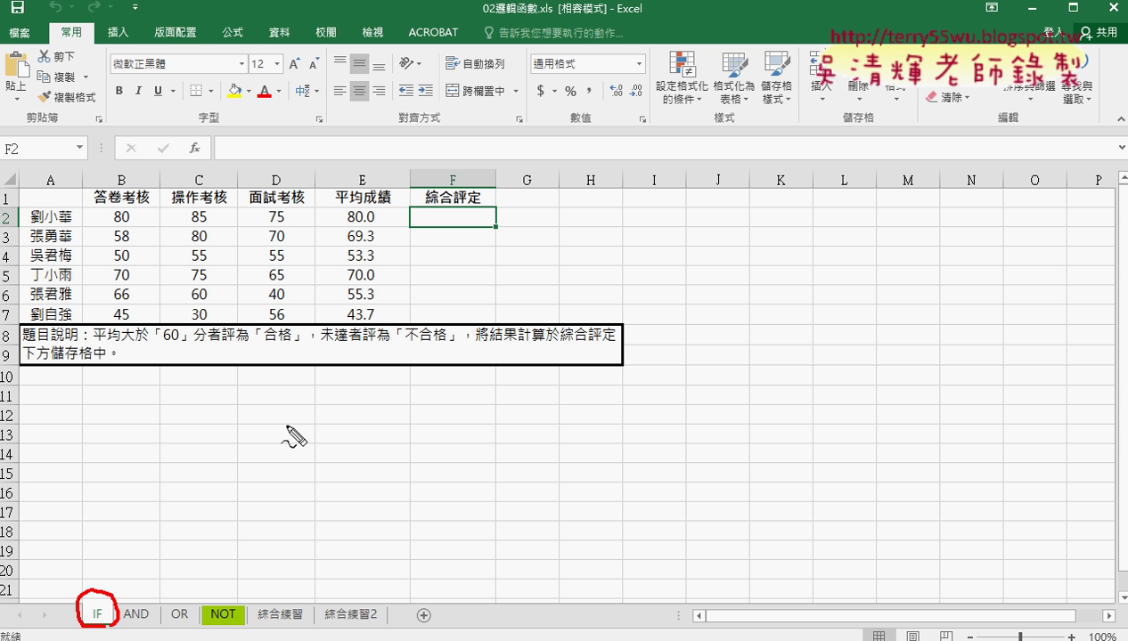
pyautogui.press('Escape')
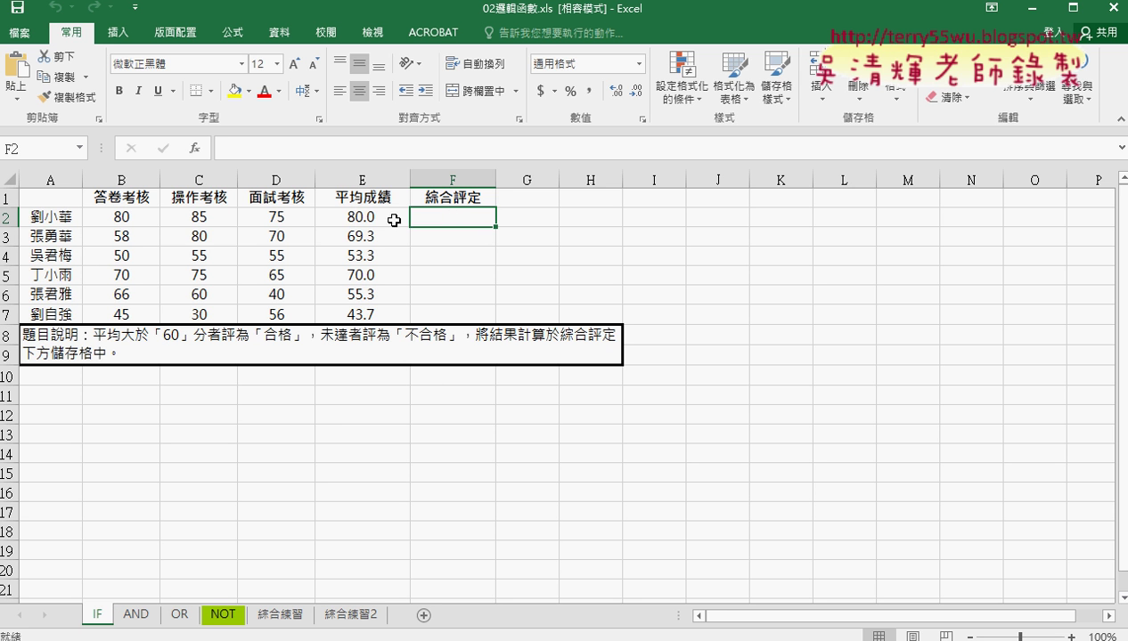
# Step: Inspect the AVERAGE formula in column E, then move to F2 and G1
pyautogui.click(363, 216)
pyautogui.click(371, 178)
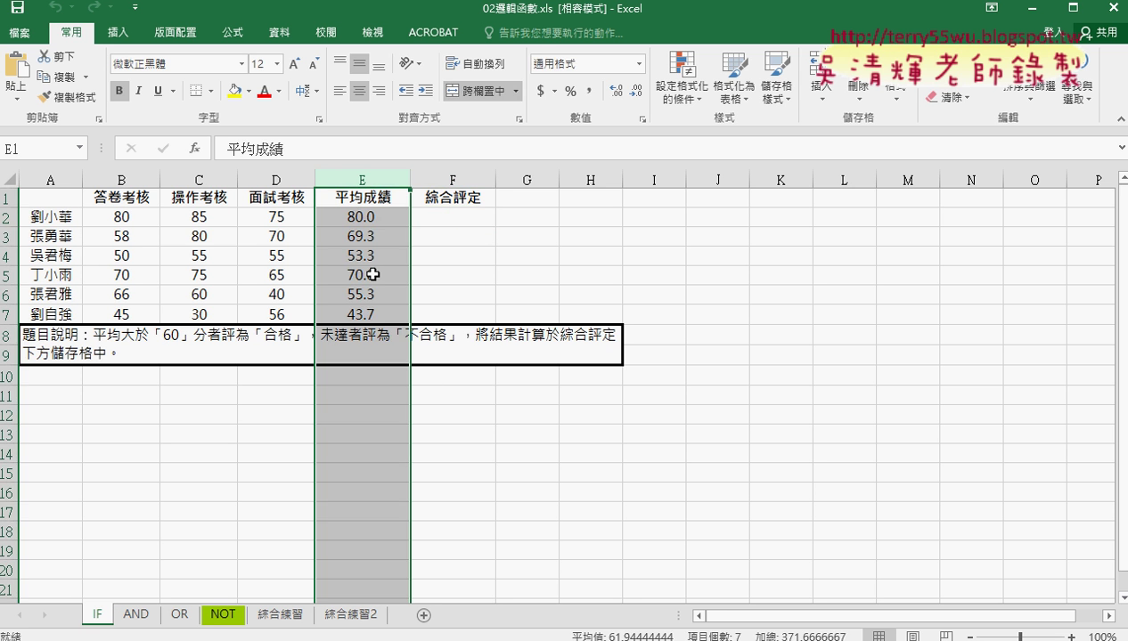
pyautogui.click(459, 218)
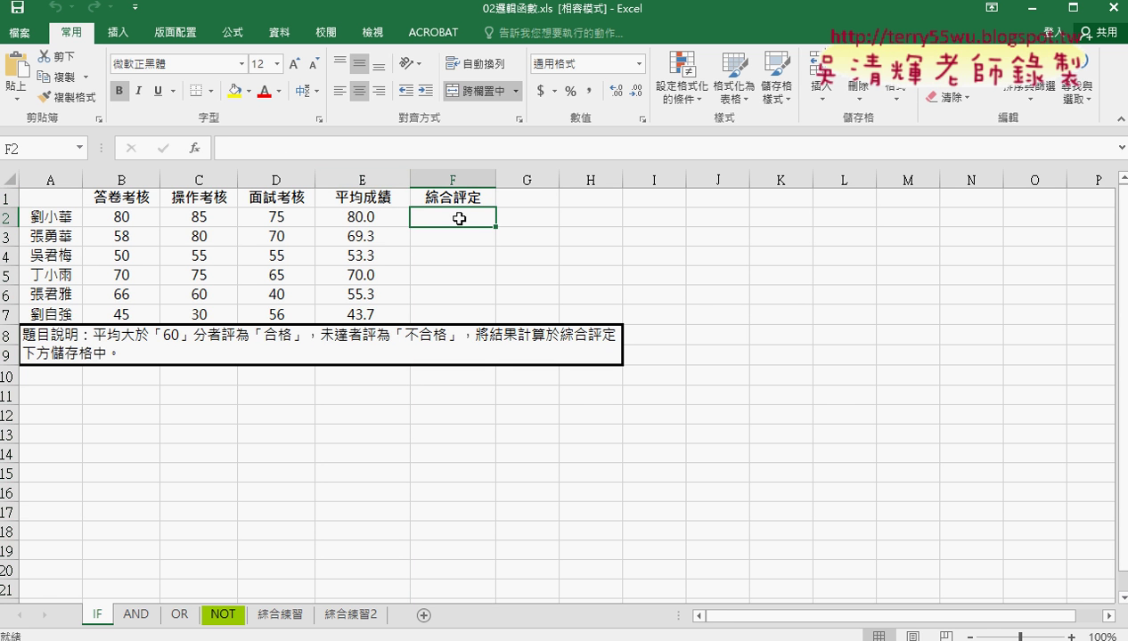
pyautogui.click(541, 197)
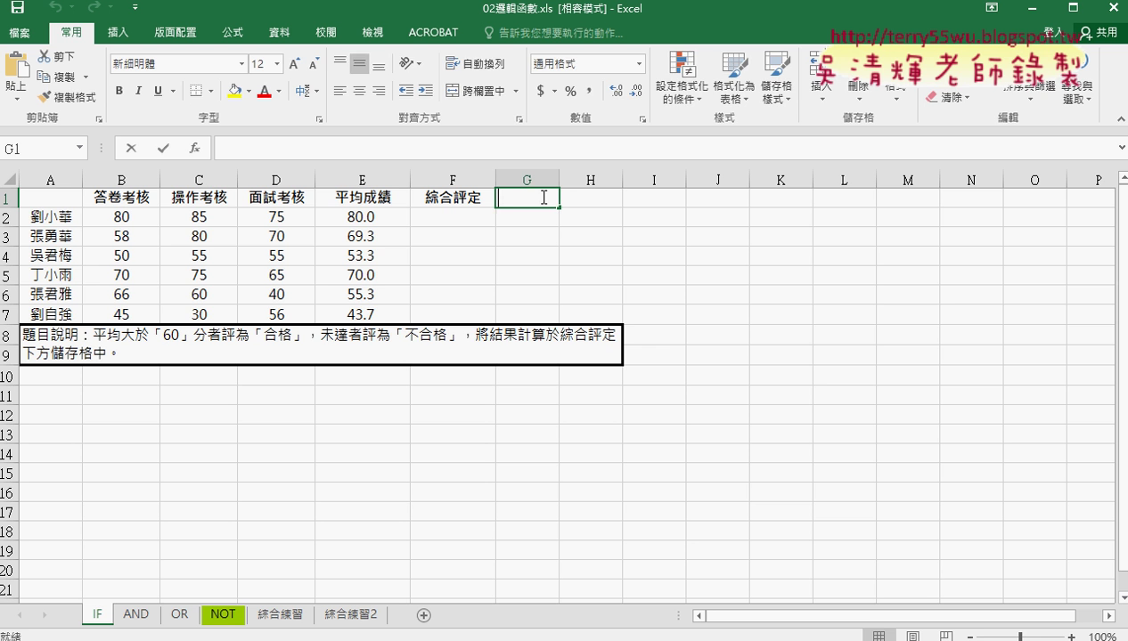
# Step: Enter the heading 多重 in cell G1
pyautogui.write('ㄉㄨㄛ ㄓ')
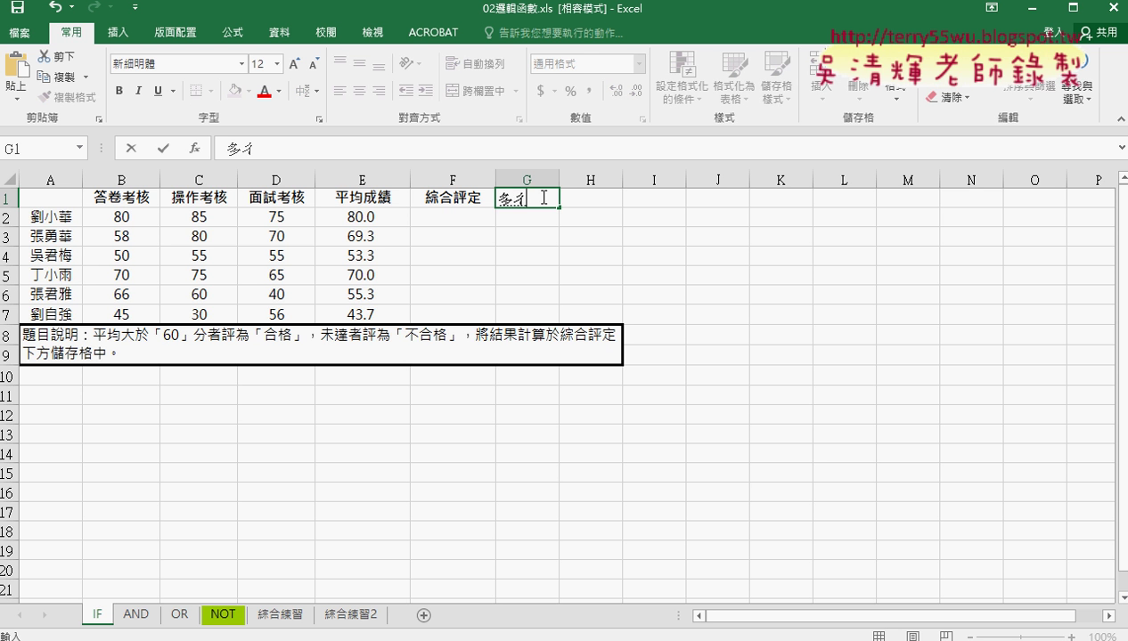
pyautogui.write('ㄨㄥˋ')
pyautogui.press('Return')
pyautogui.press('Return')
pyautogui.click(379, 213)
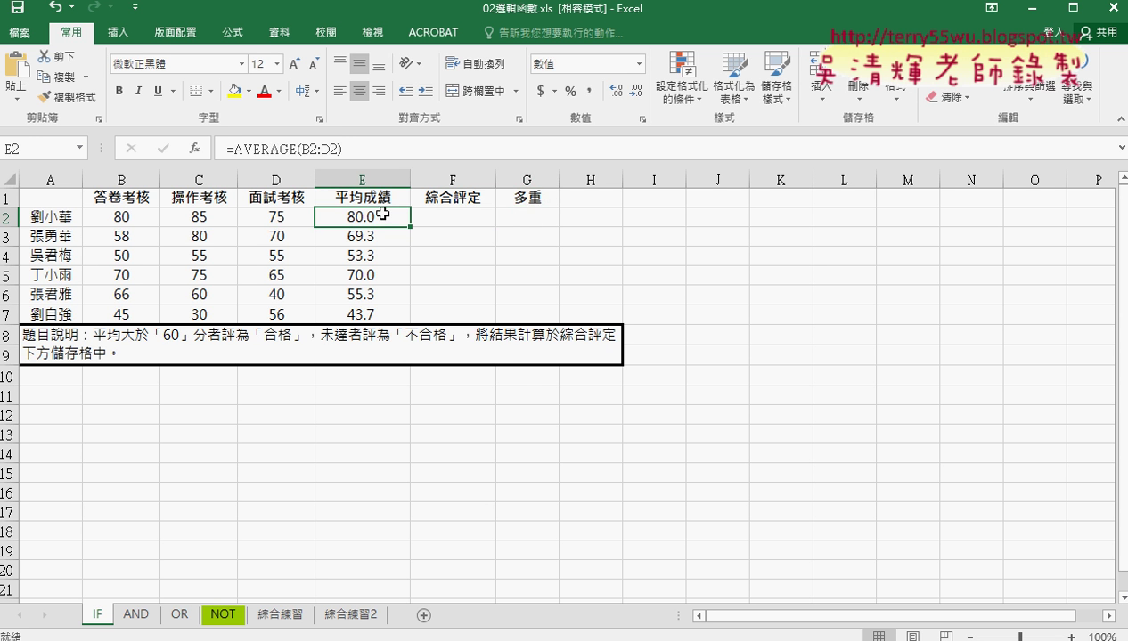
pyautogui.click(522, 216)
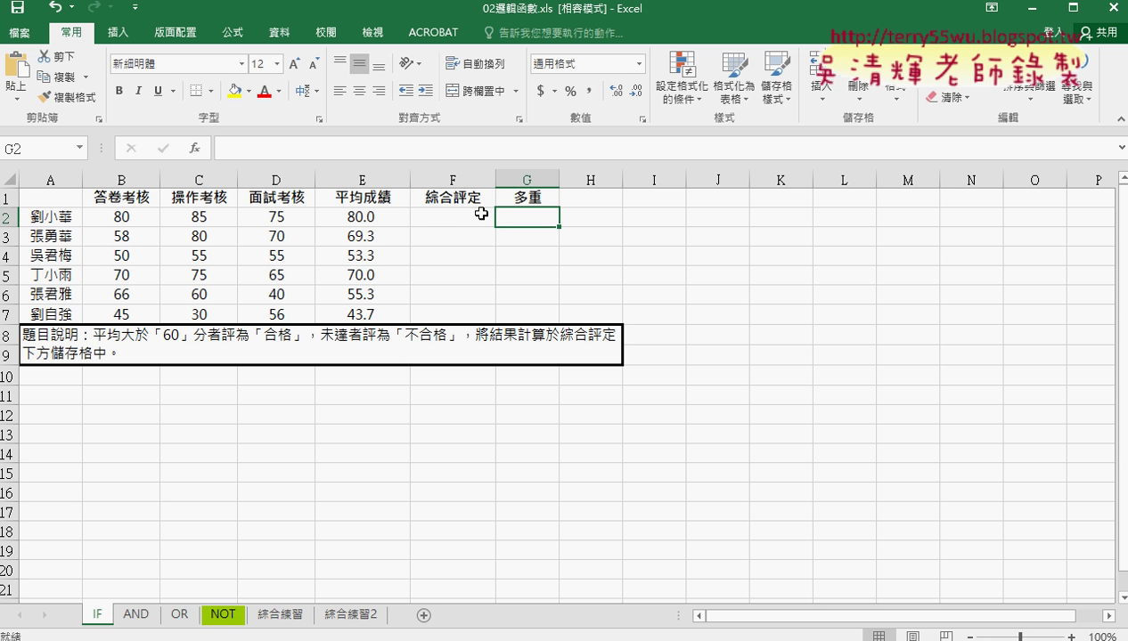
pyautogui.click(459, 216)
pyautogui.click(524, 218)
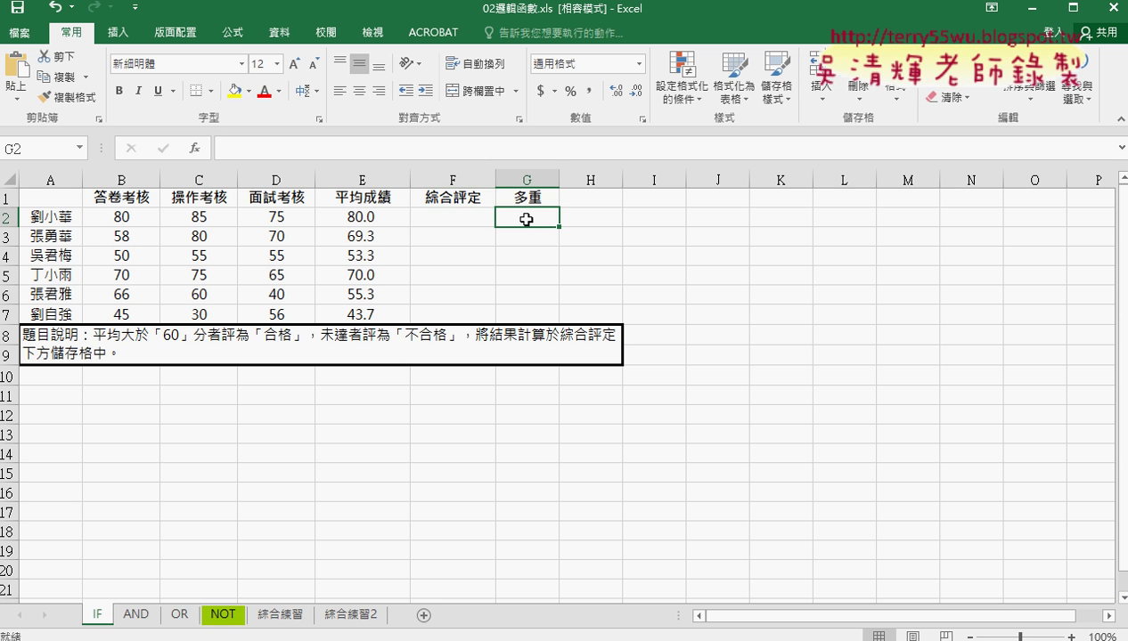
# Step: Add the heading VBA in cell H1
pyautogui.click(590, 199)
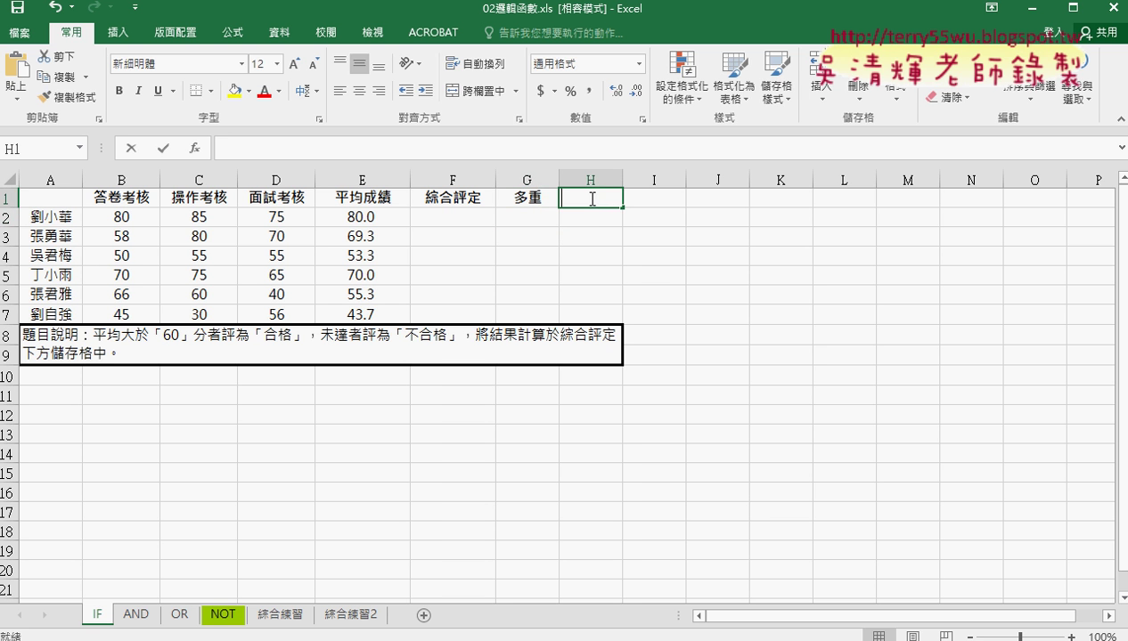
pyautogui.write('VBA')
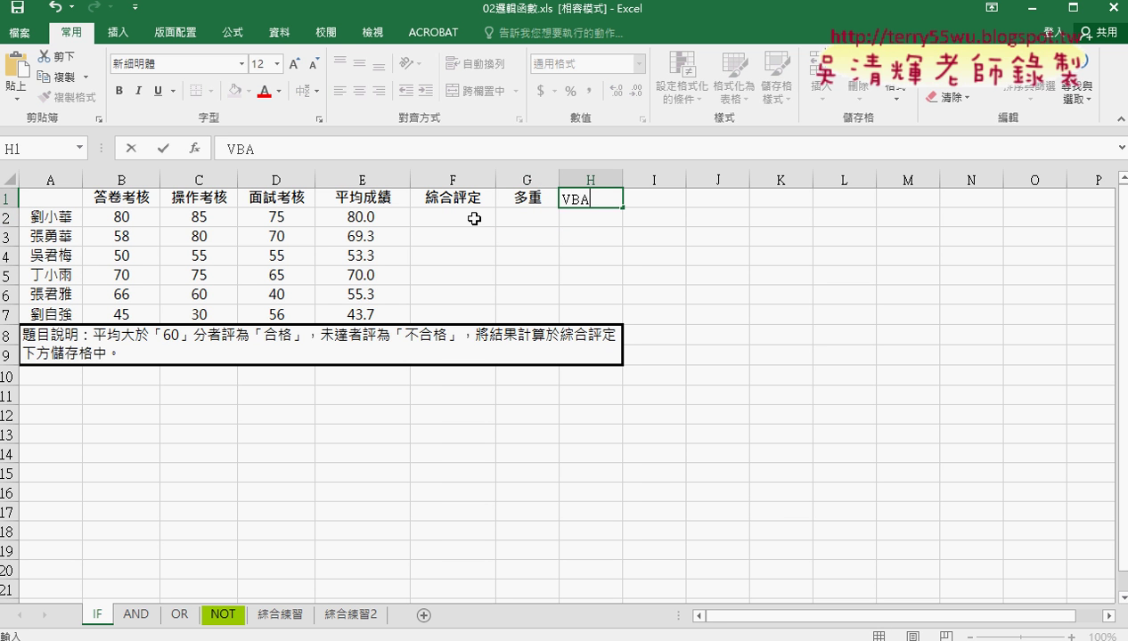
pyautogui.click(469, 217)
pyautogui.moveTo(463, 179); pyautogui.dragTo(530, 177)
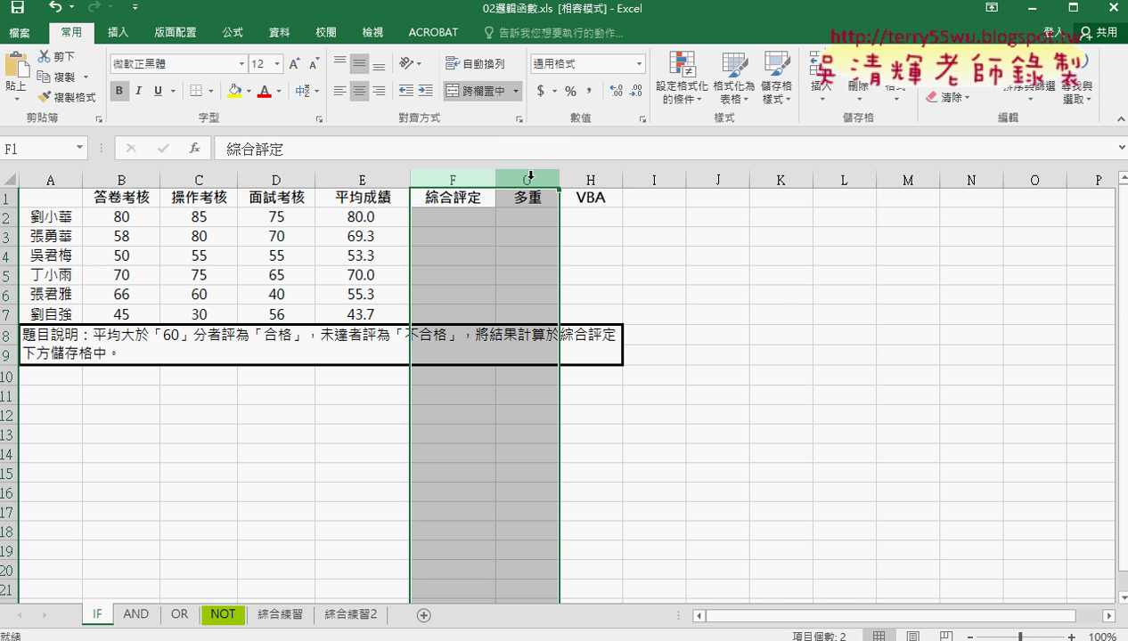
pyautogui.click(606, 220)
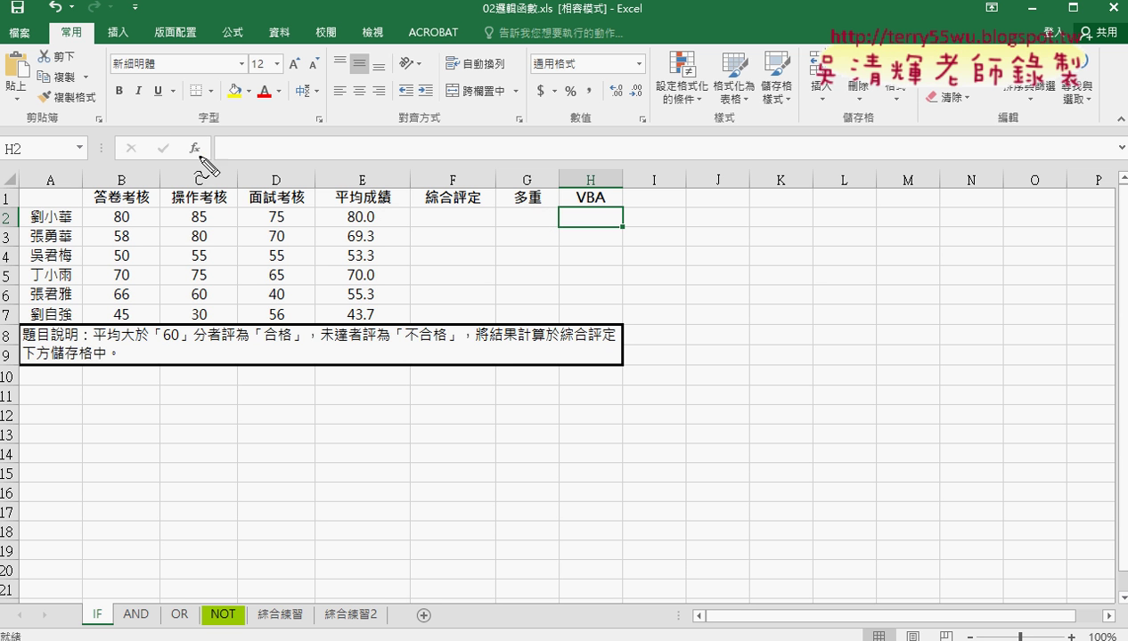
pyautogui.moveTo(204, 163); pyautogui.dragTo(221, 150)
pyautogui.moveTo(575, 212)
pyautogui.mouseDown()
pyautogui.moveTo(599, 182)
pyautogui.moveTo(593, 220)
pyautogui.mouseUp()
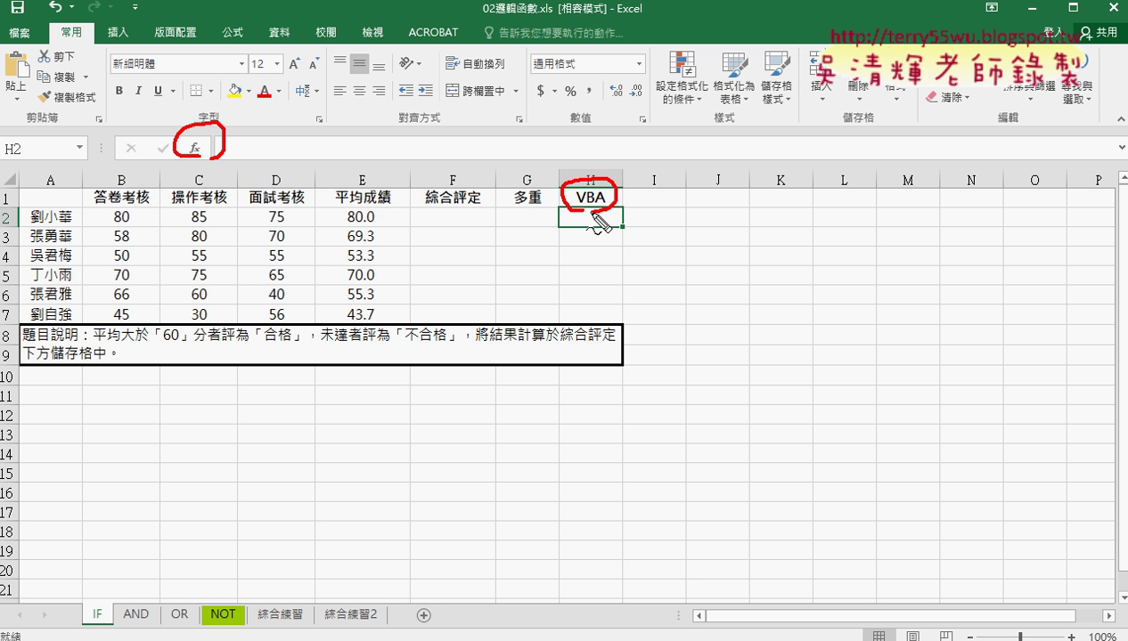
pyautogui.moveTo(143, 628)
pyautogui.mouseDown()
pyautogui.moveTo(118, 599)
pyautogui.moveTo(150, 622)
pyautogui.moveTo(201, 622)
pyautogui.moveTo(173, 628)
pyautogui.mouseUp()
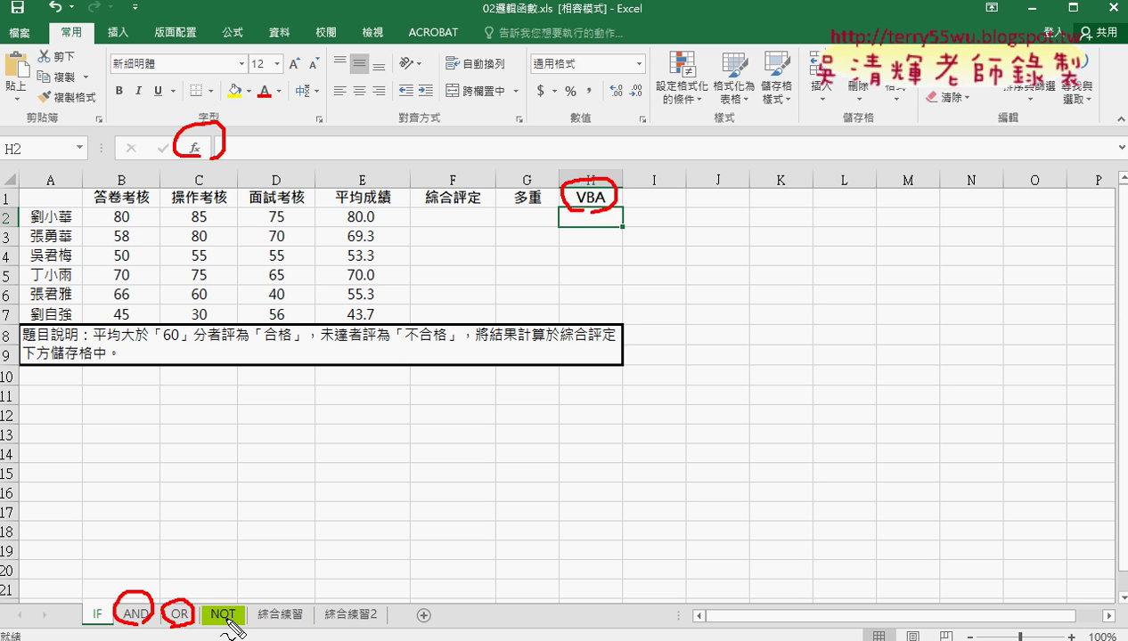
pyautogui.press('Escape')
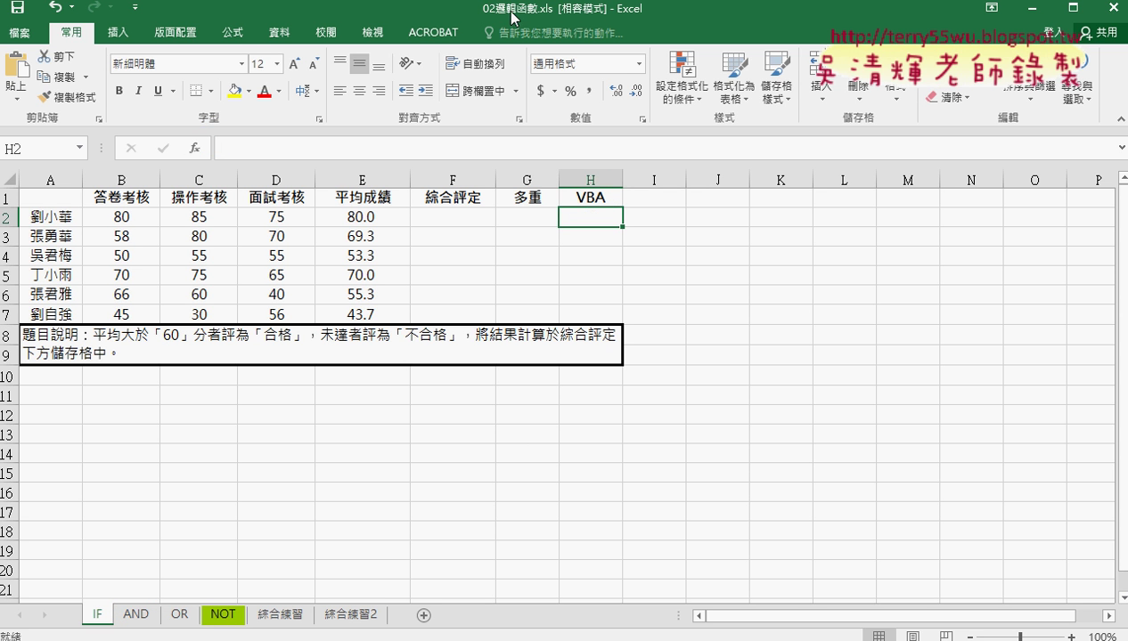
pyautogui.click(456, 218)
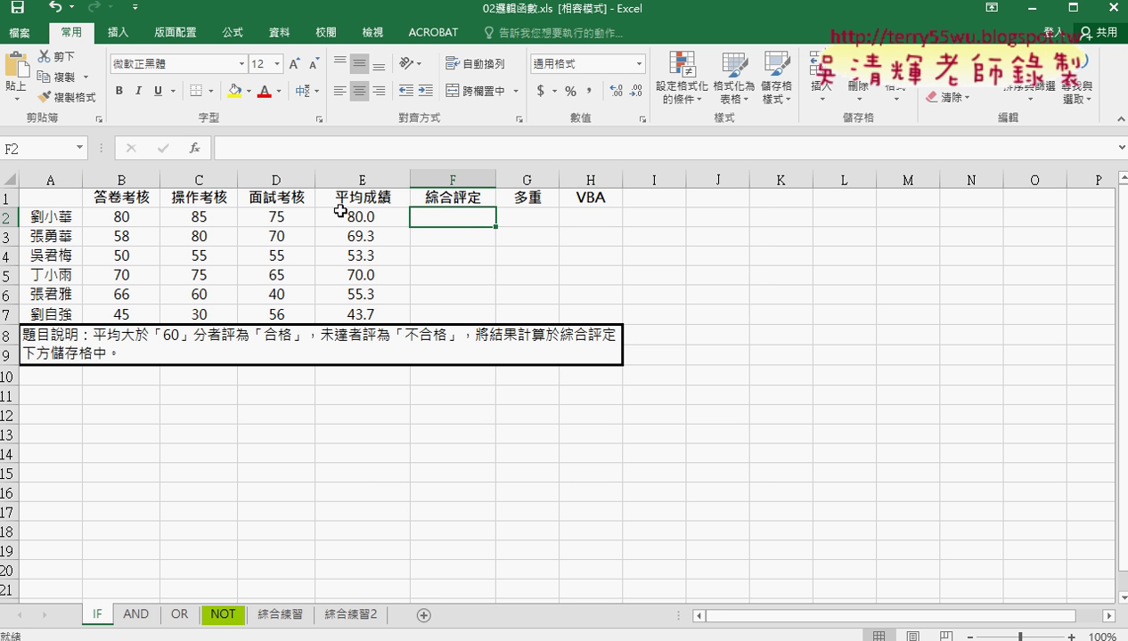
# Step: Insert a logical IF function into F2 with the condition E2>=60
pyautogui.click(195, 149)
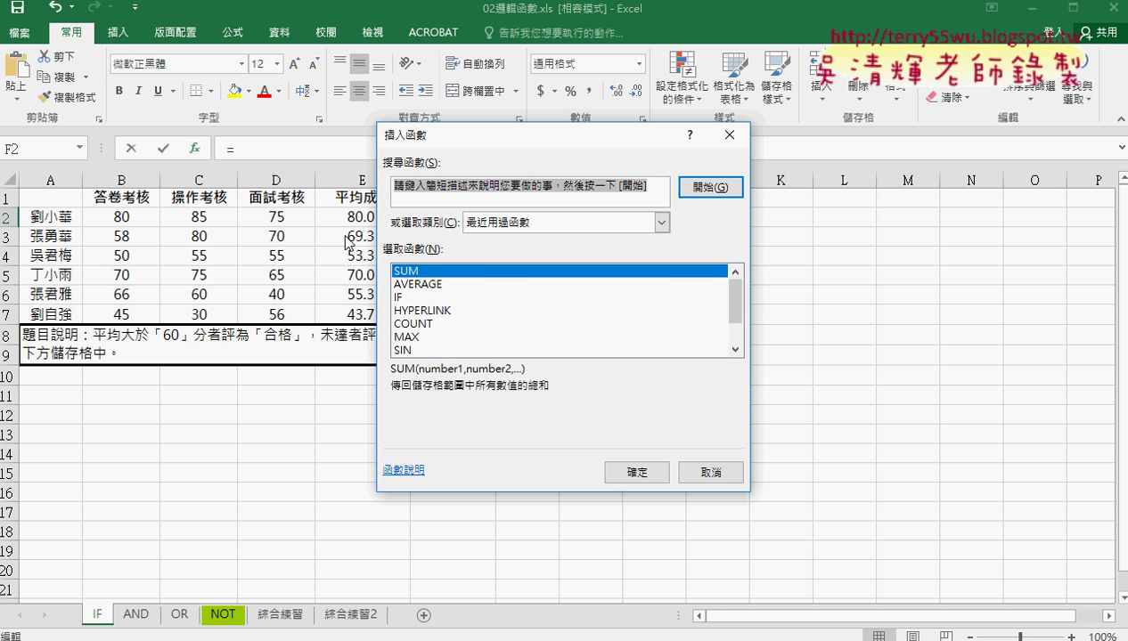
pyautogui.click(514, 230)
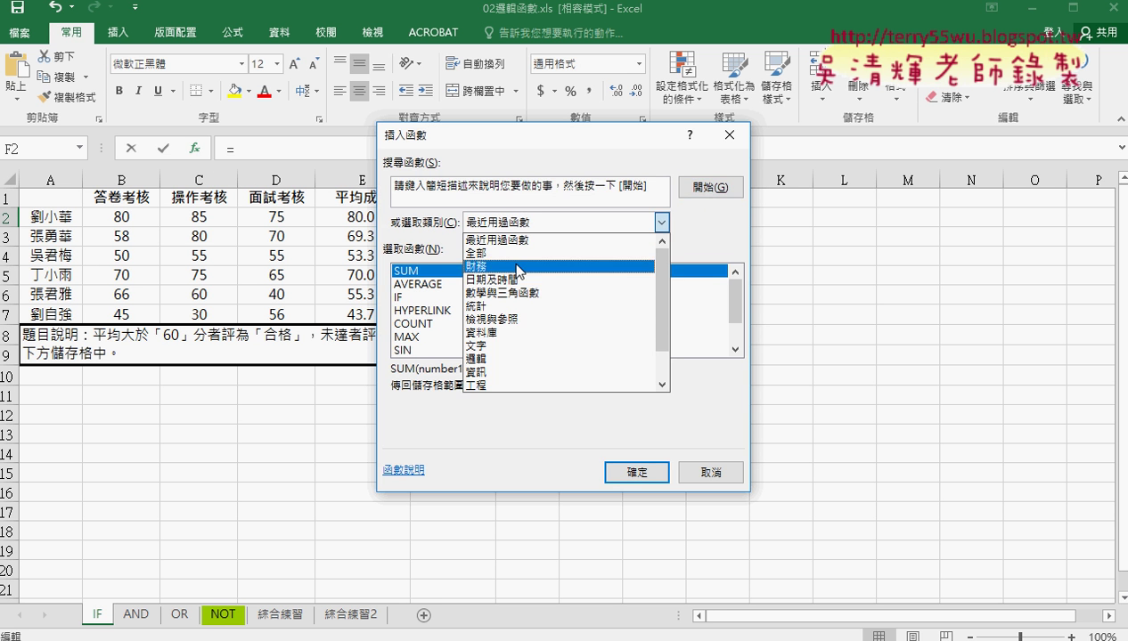
pyautogui.click(520, 359)
pyautogui.doubleClick(422, 297)
pyautogui.moveTo(533, 170); pyautogui.dragTo(720, 169)
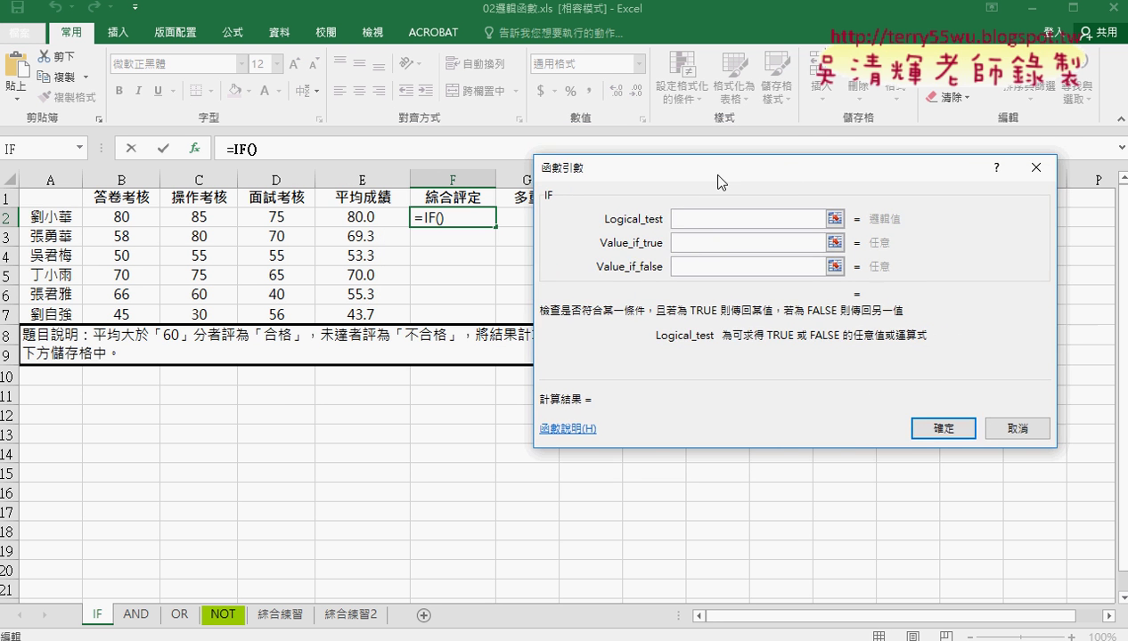
pyautogui.click(381, 219)
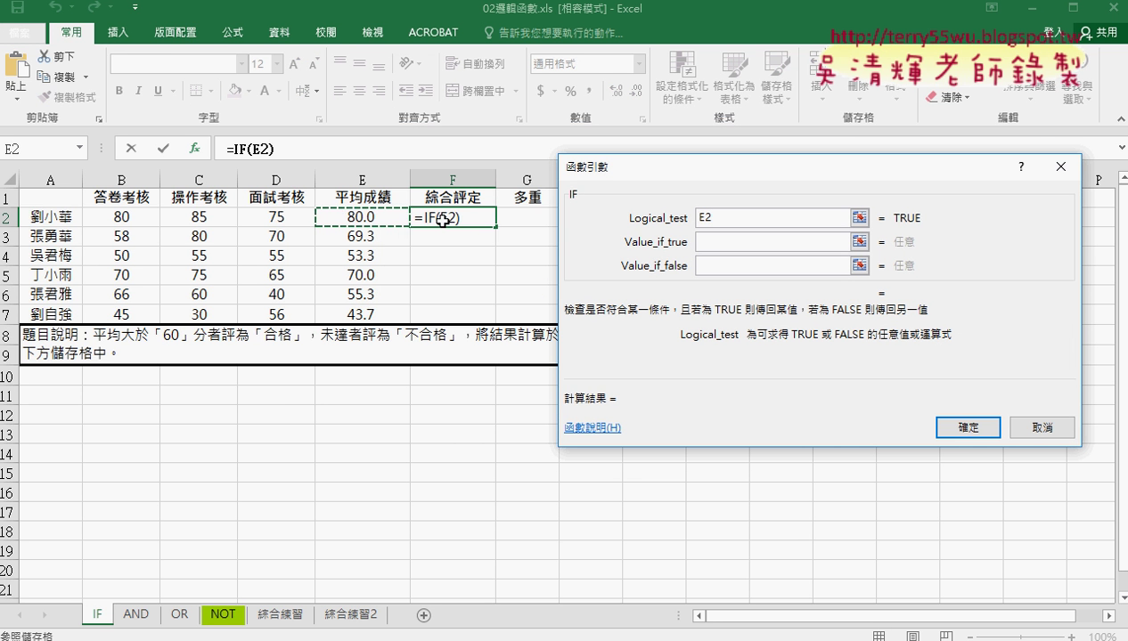
pyautogui.write('>')
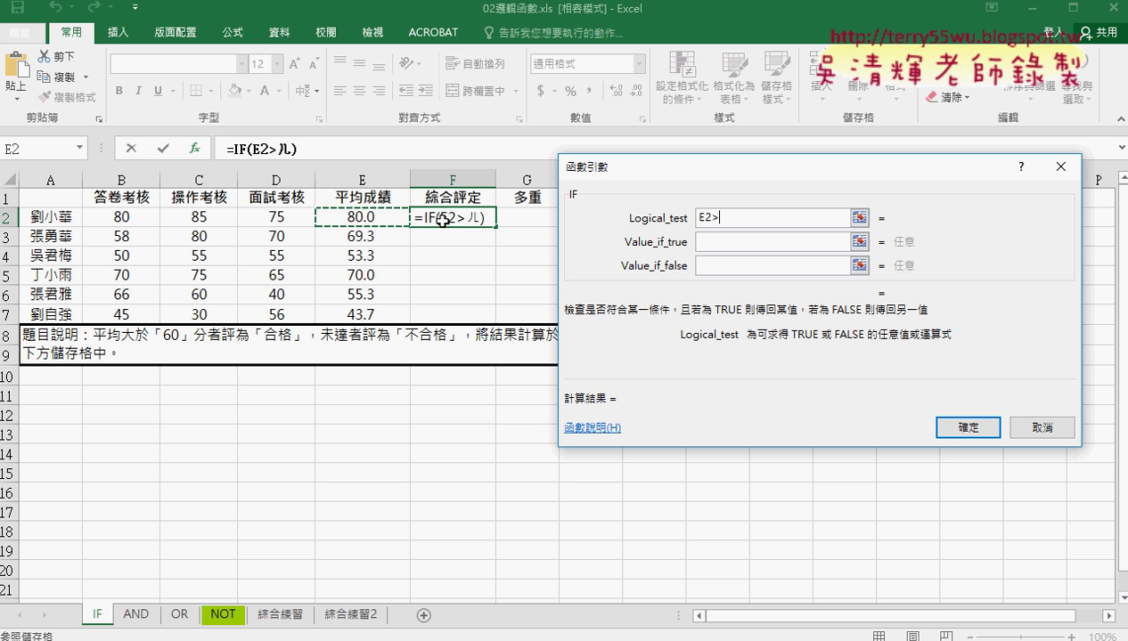
pyautogui.write('=60')
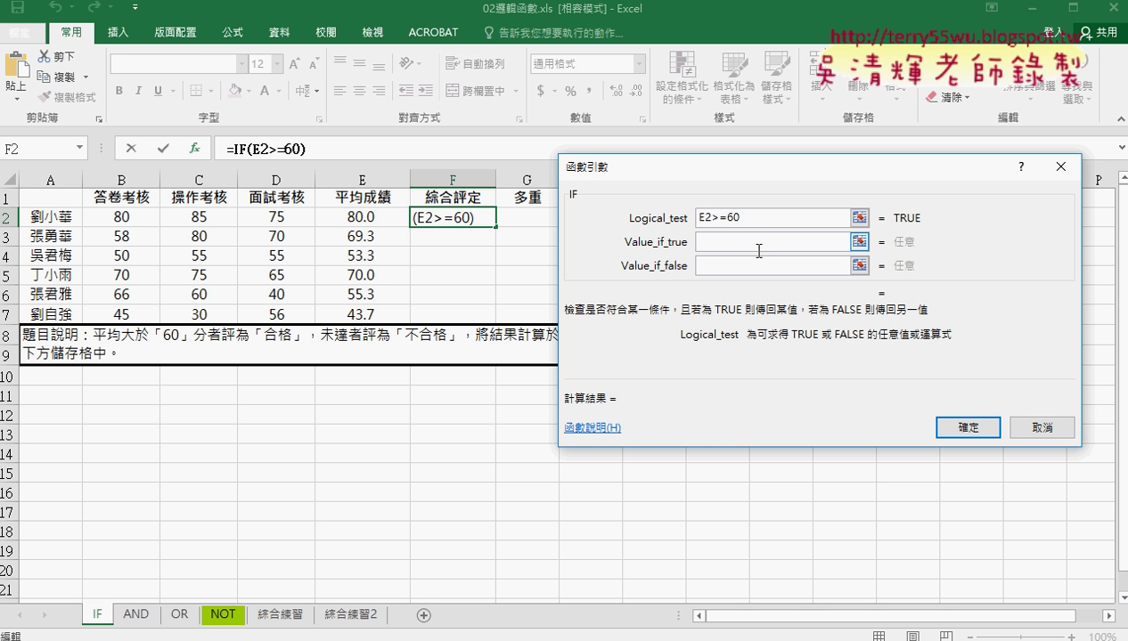
# Step: Set the true value to 合格 and copy it into the false slot
pyautogui.click(757, 245)
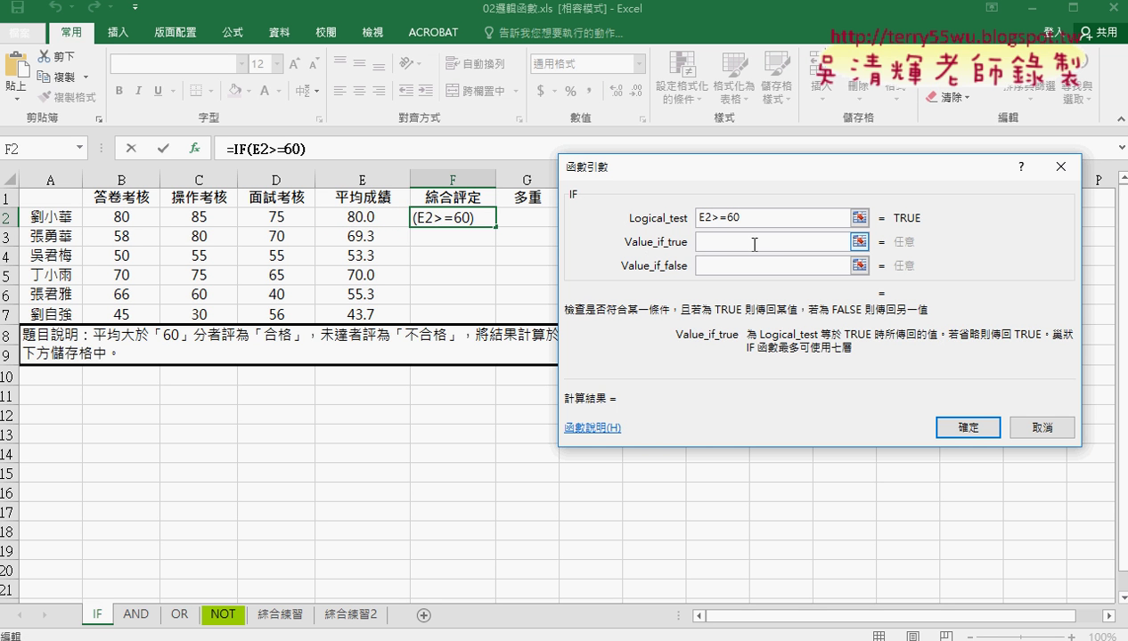
pyautogui.write('ㄏ')
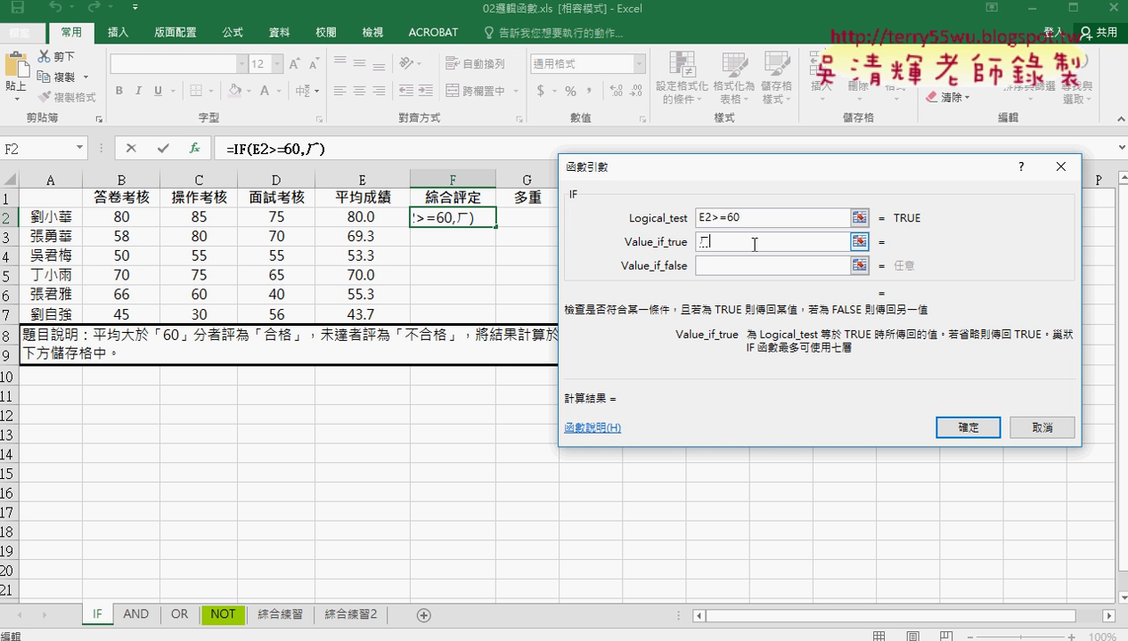
pyautogui.write('ㄜ6')
pyautogui.write('ㄍㄜ')
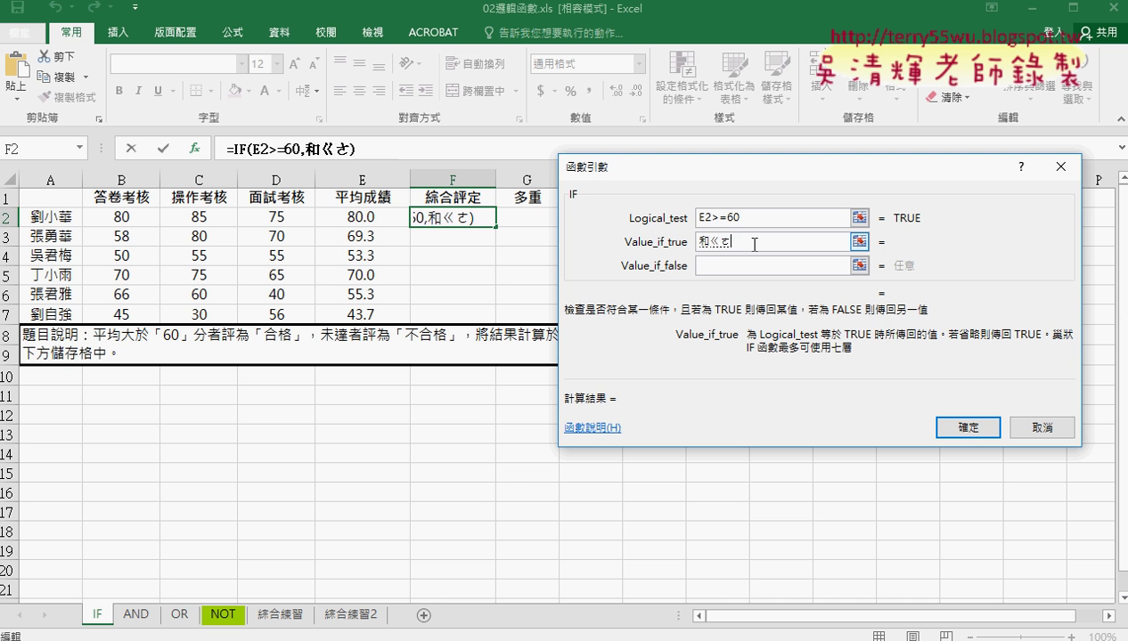
pyautogui.write('6')
pyautogui.doubleClick(754, 245)
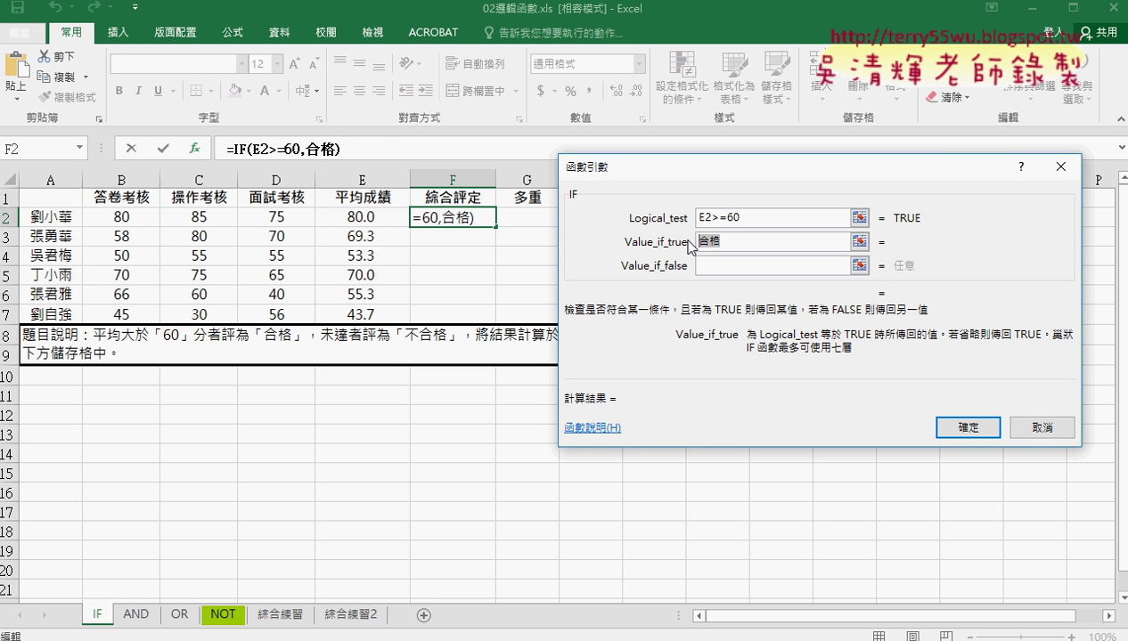
pyautogui.hotkey('ctrl', 'c')
pyautogui.press('Tab')
pyautogui.hotkey('ctrl', 'v')
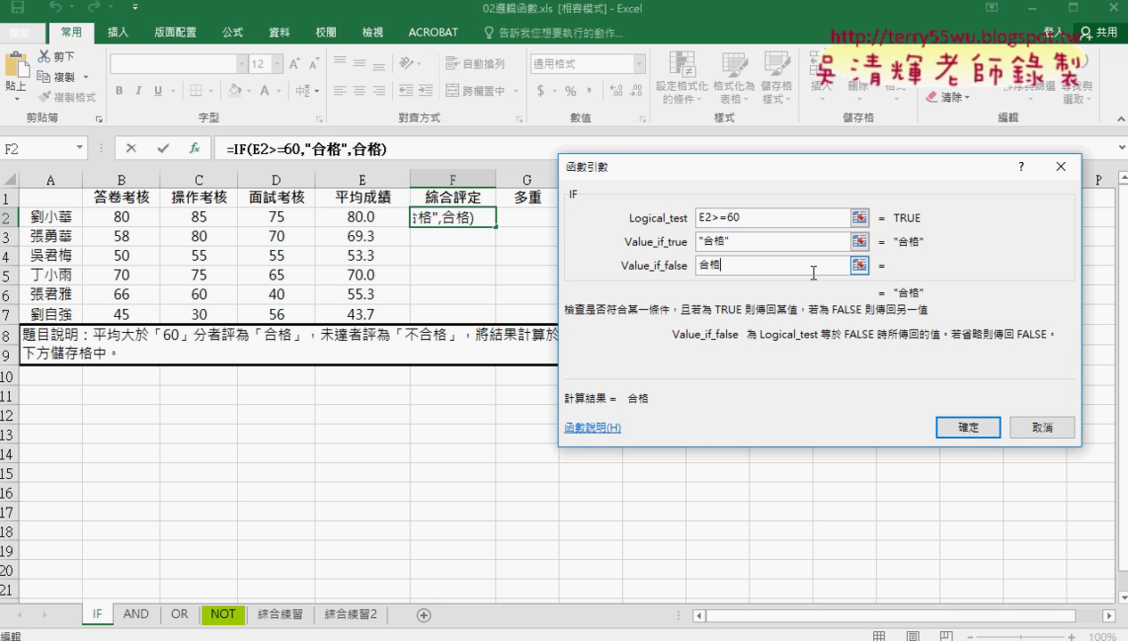
pyautogui.click(778, 243)
pyautogui.click(766, 218)
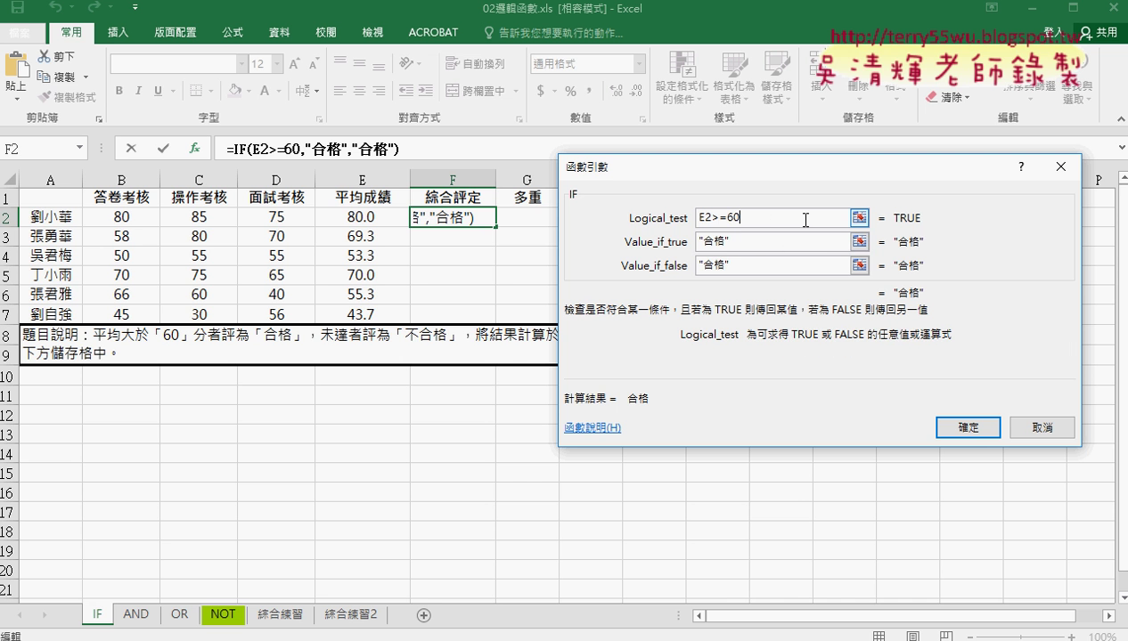
# Step: Change the false value to 不合格 and review the >= condition
pyautogui.click(762, 257)
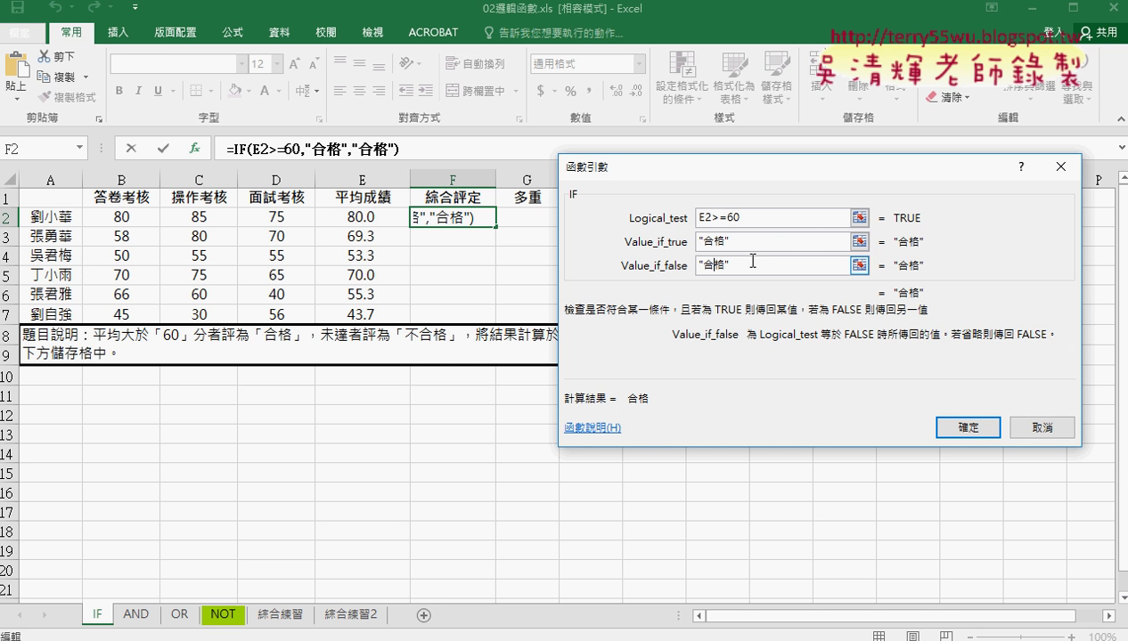
pyautogui.press('Home')
pyautogui.press('Right')
pyautogui.write('不')
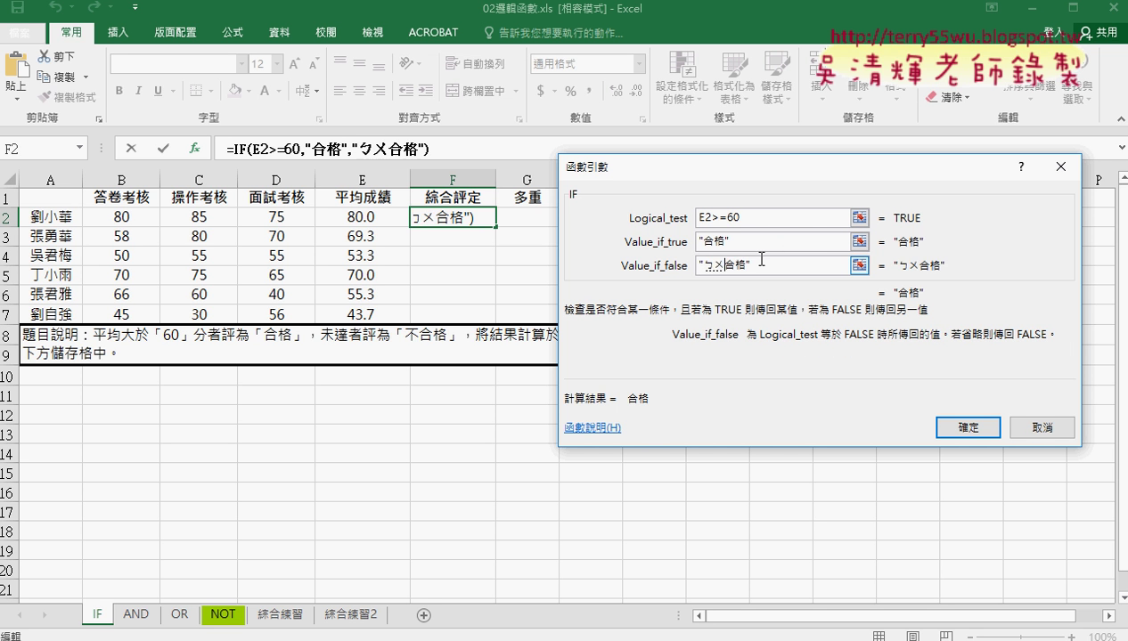
pyautogui.click(763, 239)
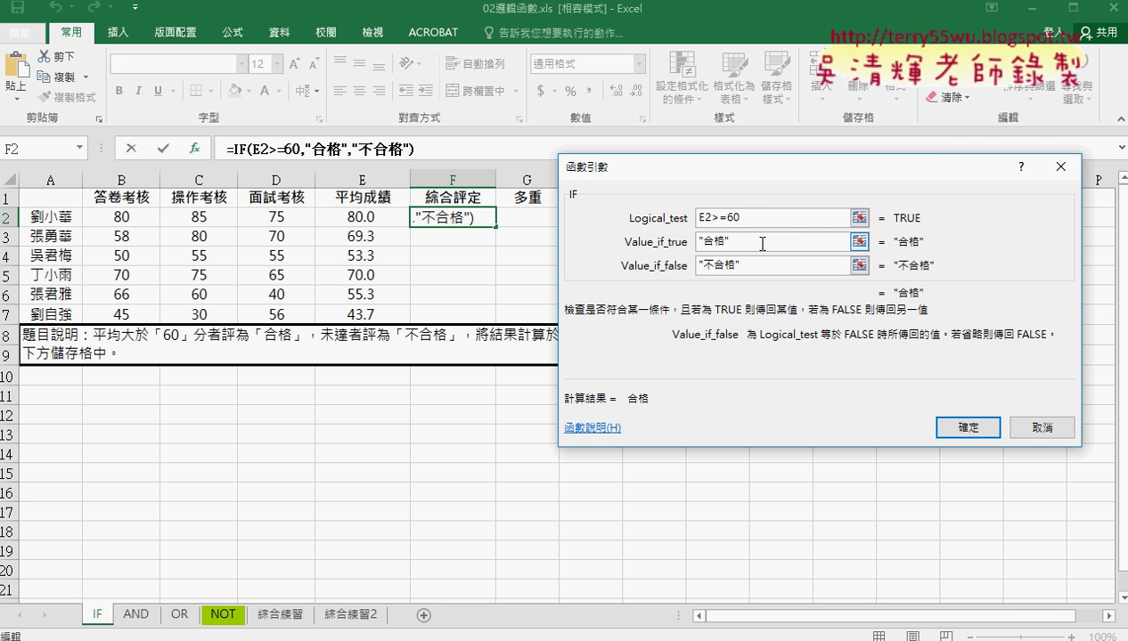
pyautogui.moveTo(729, 219); pyautogui.dragTo(710, 219)
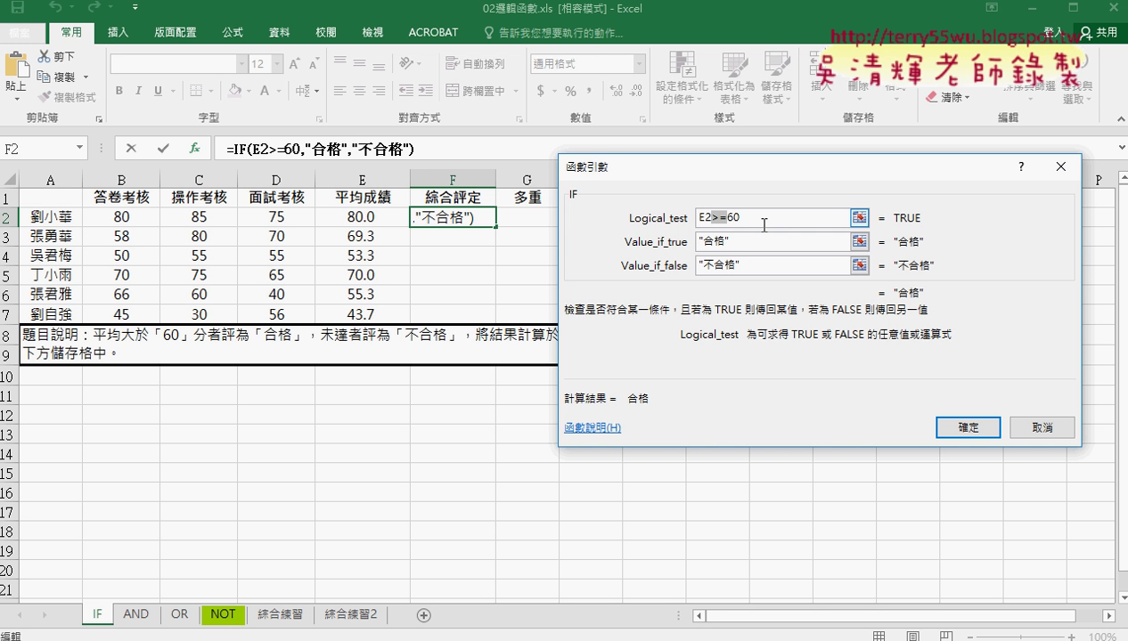
pyautogui.write('<')
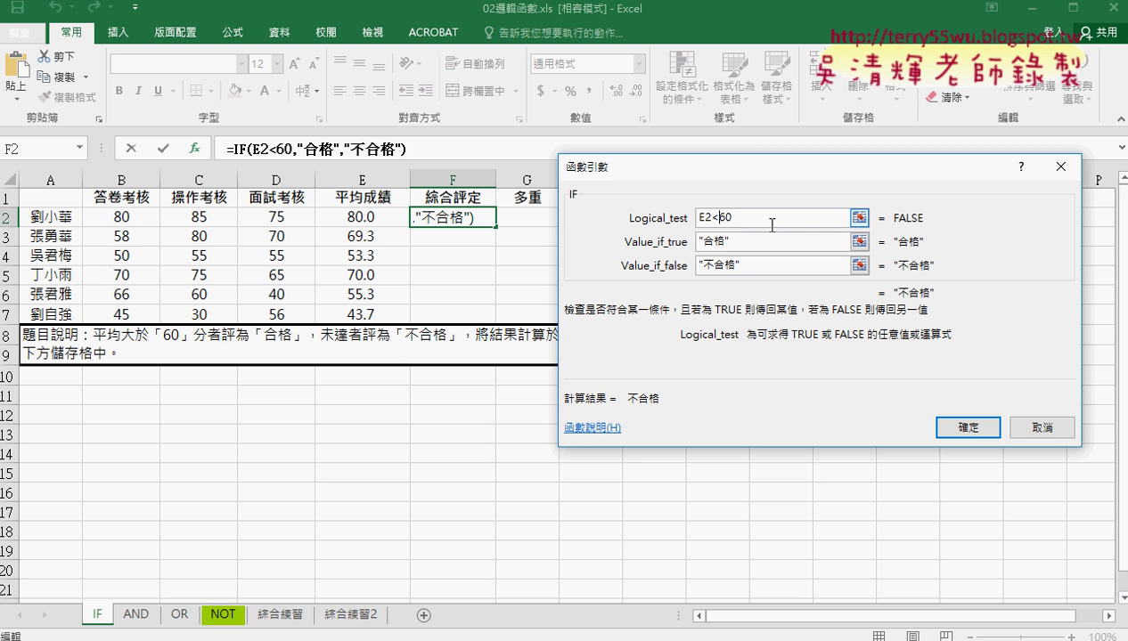
pyautogui.press('BackSpace')
pyautogui.write('>ㄦ')
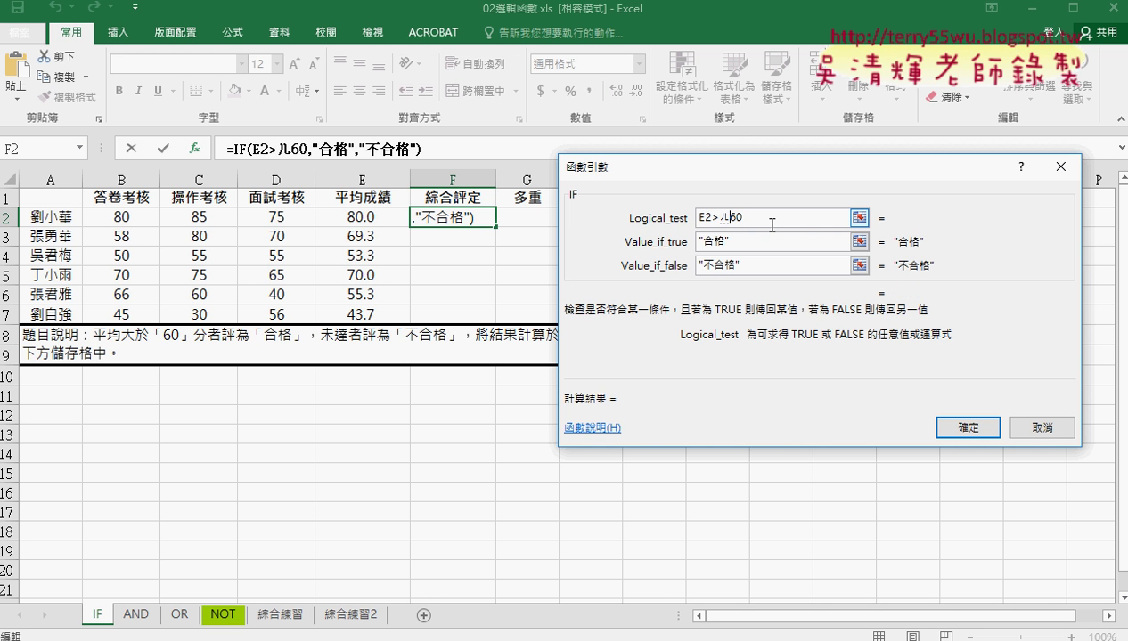
pyautogui.press('BackSpace')
pyautogui.write('=')
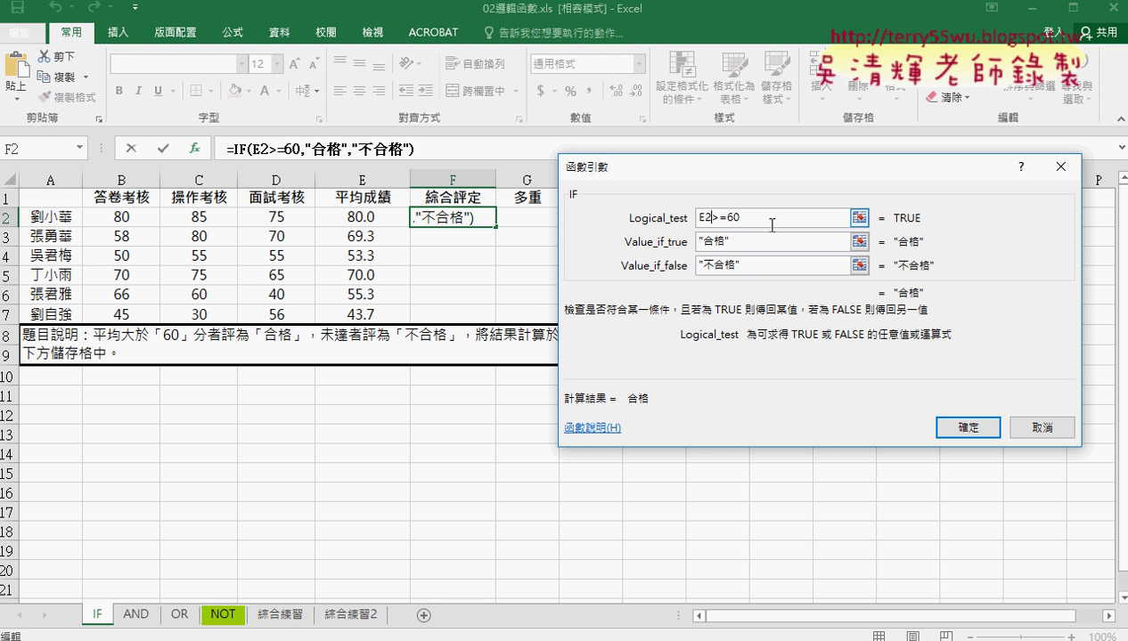
pyautogui.press('Home')
pyautogui.write('not')
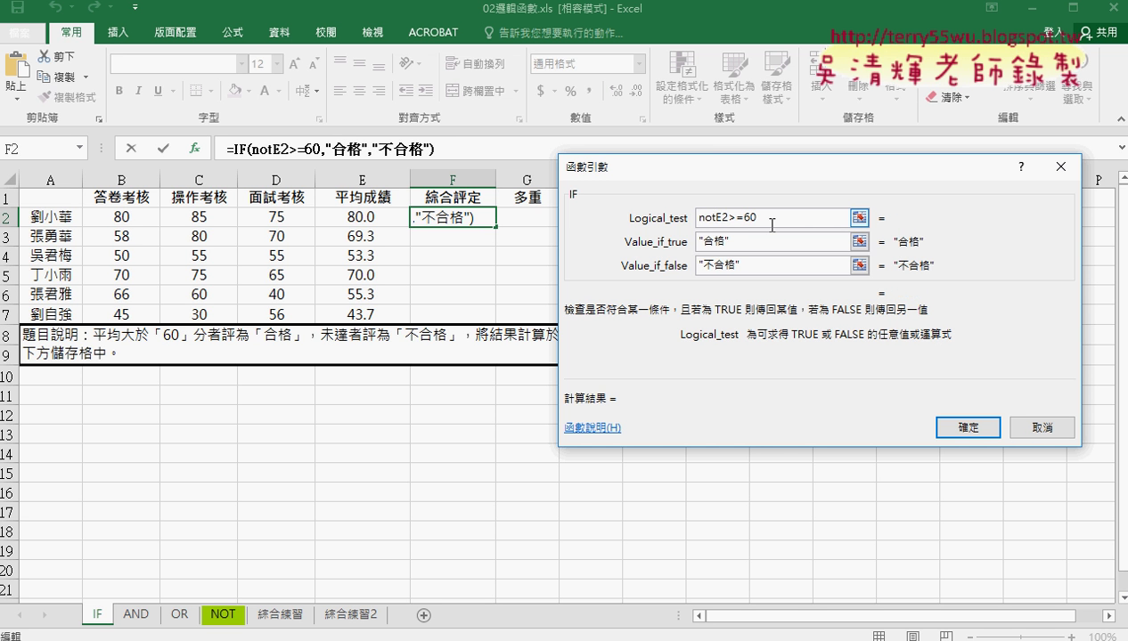
pyautogui.write('(')
pyautogui.write(')')
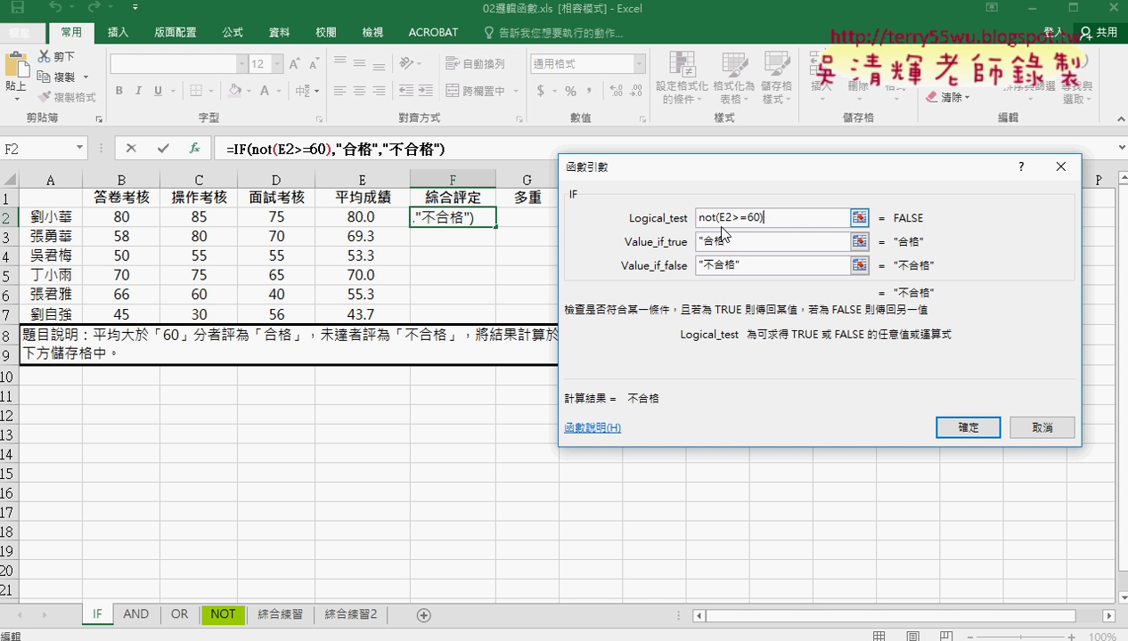
pyautogui.moveTo(718, 219); pyautogui.dragTo(686, 218)
pyautogui.press('Delete')
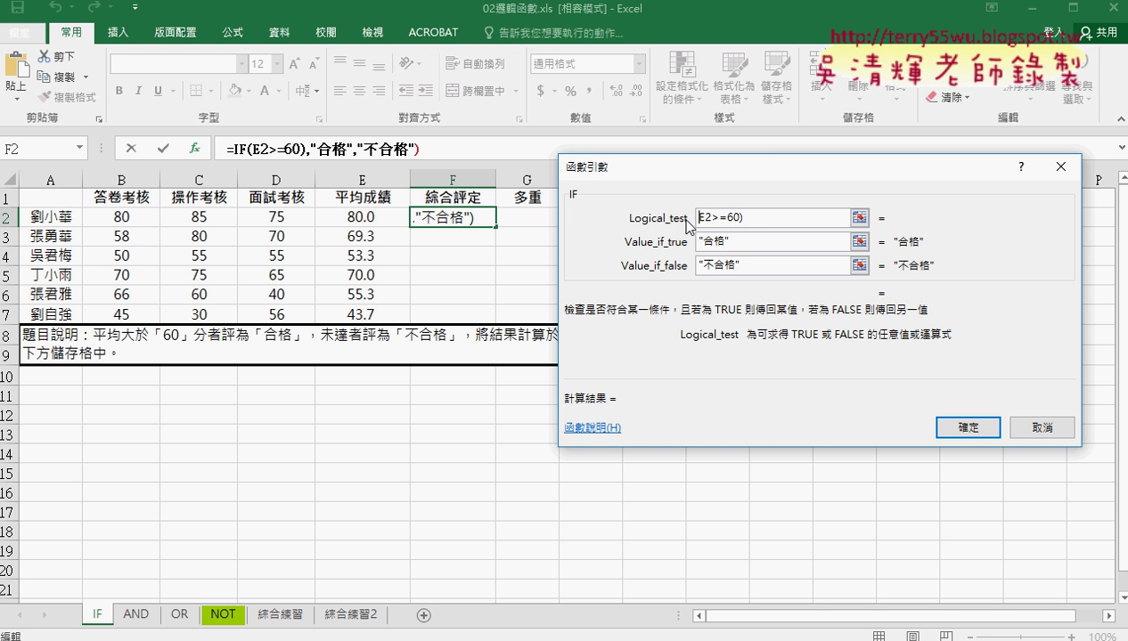
pyautogui.press('Delete')
pyautogui.press('End')
pyautogui.press('BackSpace')
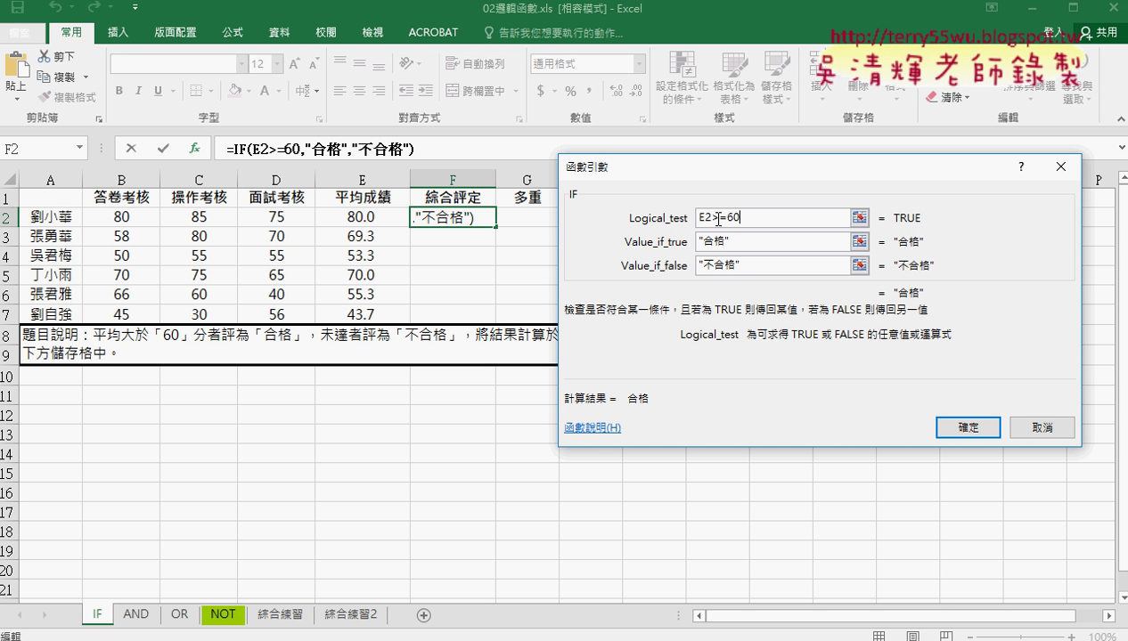
# Step: Confirm the F2 pass/fail formula, fill it down to F7, and select G2
pyautogui.click(748, 241)
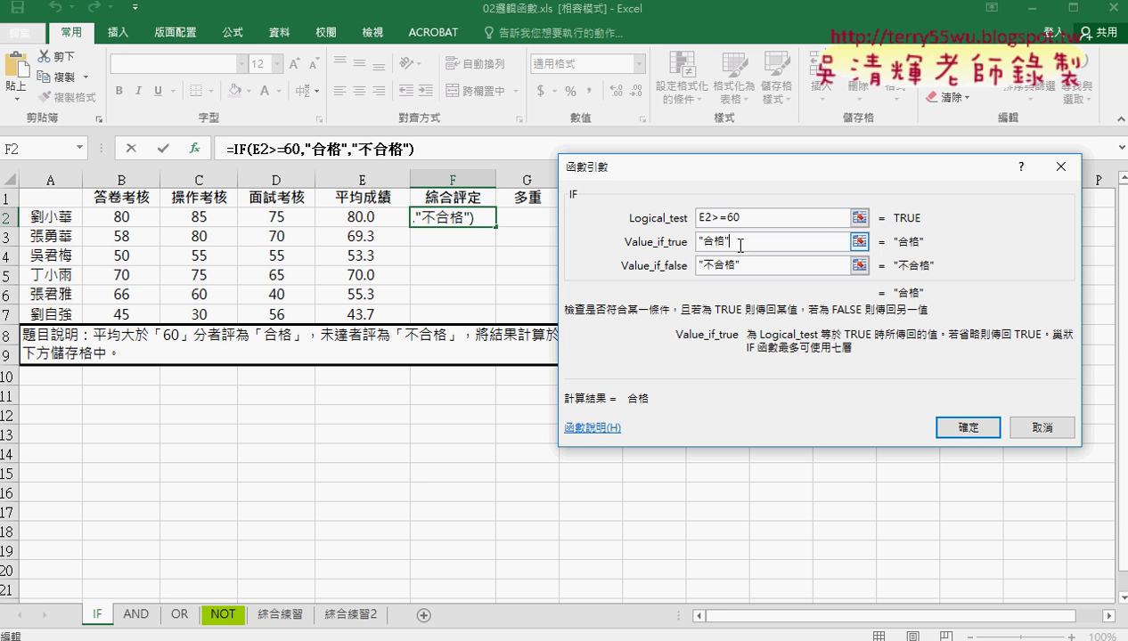
pyautogui.click(962, 430)
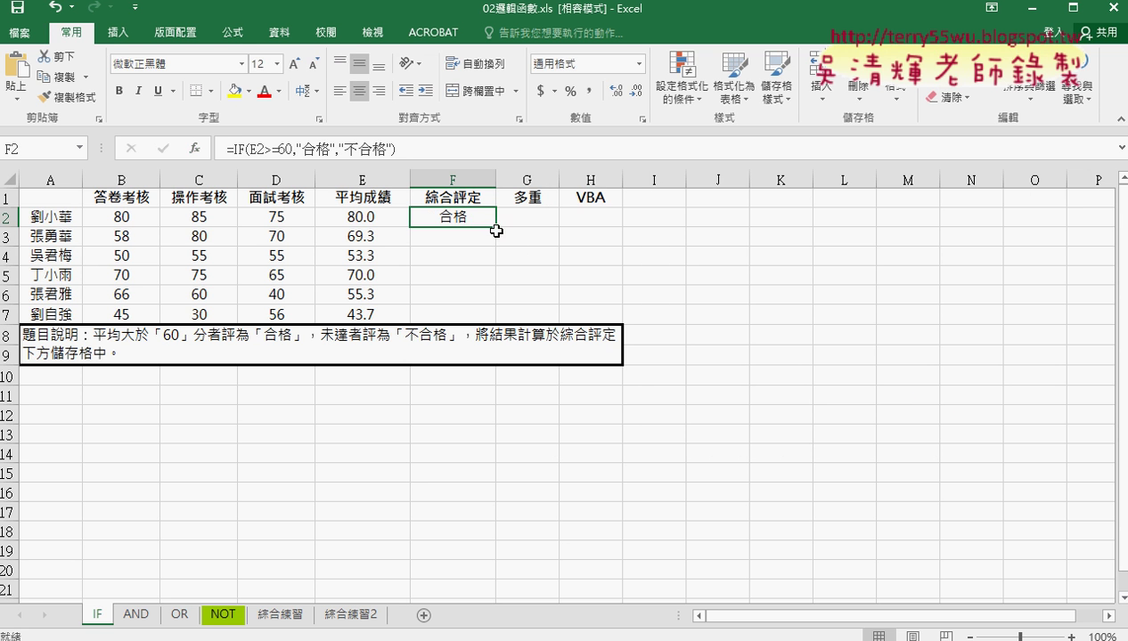
pyautogui.moveTo(495, 227); pyautogui.dragTo(496, 322)
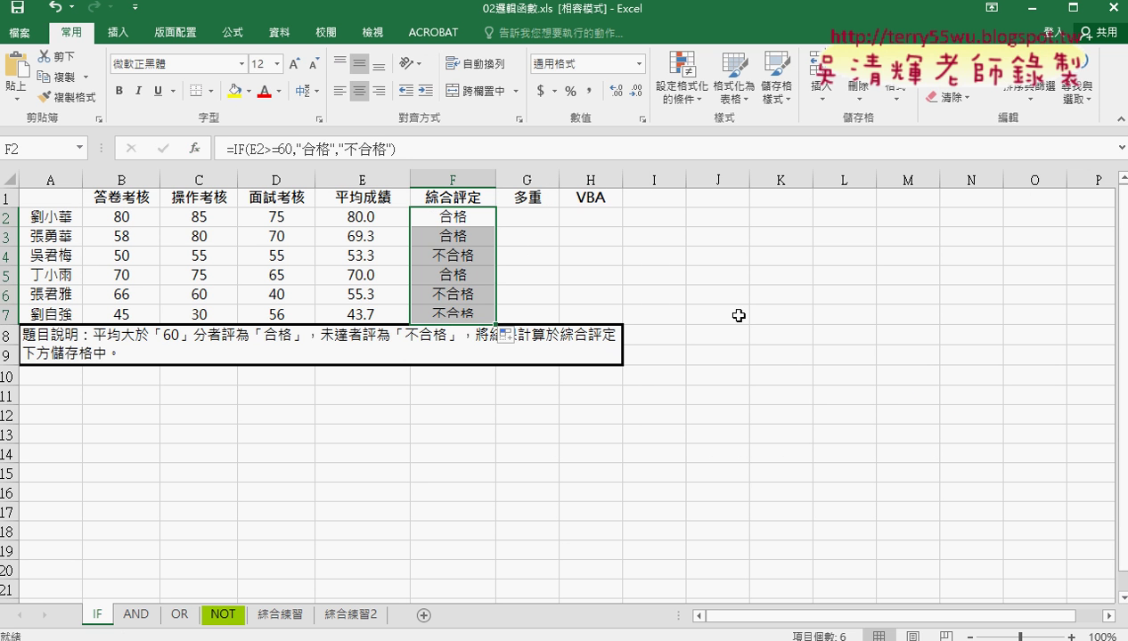
pyautogui.click(537, 219)
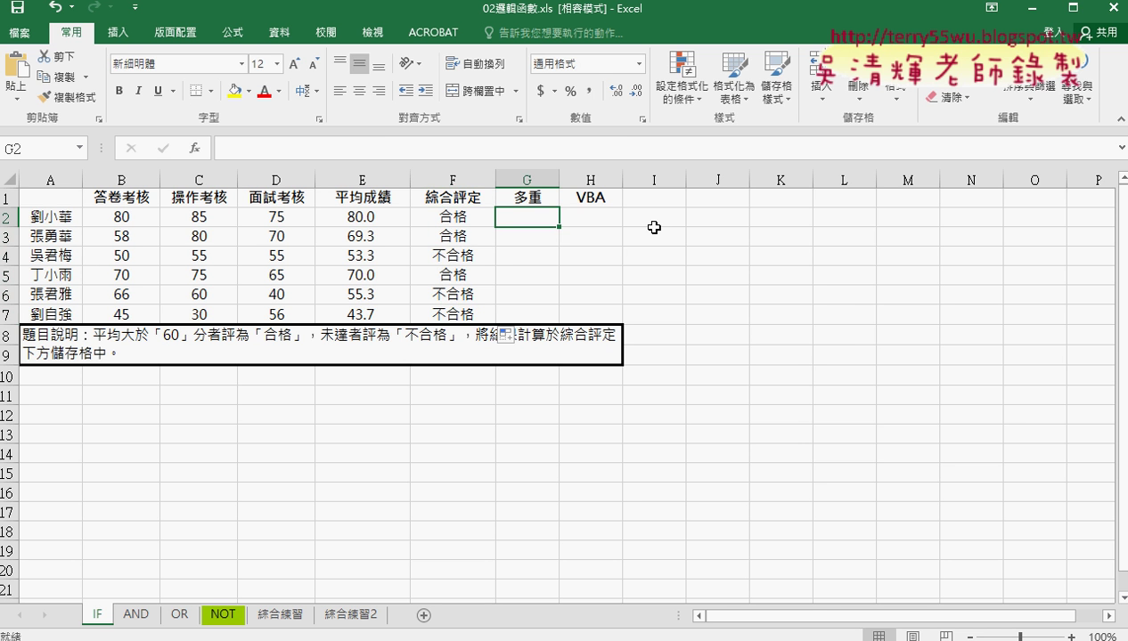
# Step: Insert an IF function into G2 and move its arguments dialog aside
pyautogui.click(199, 149)
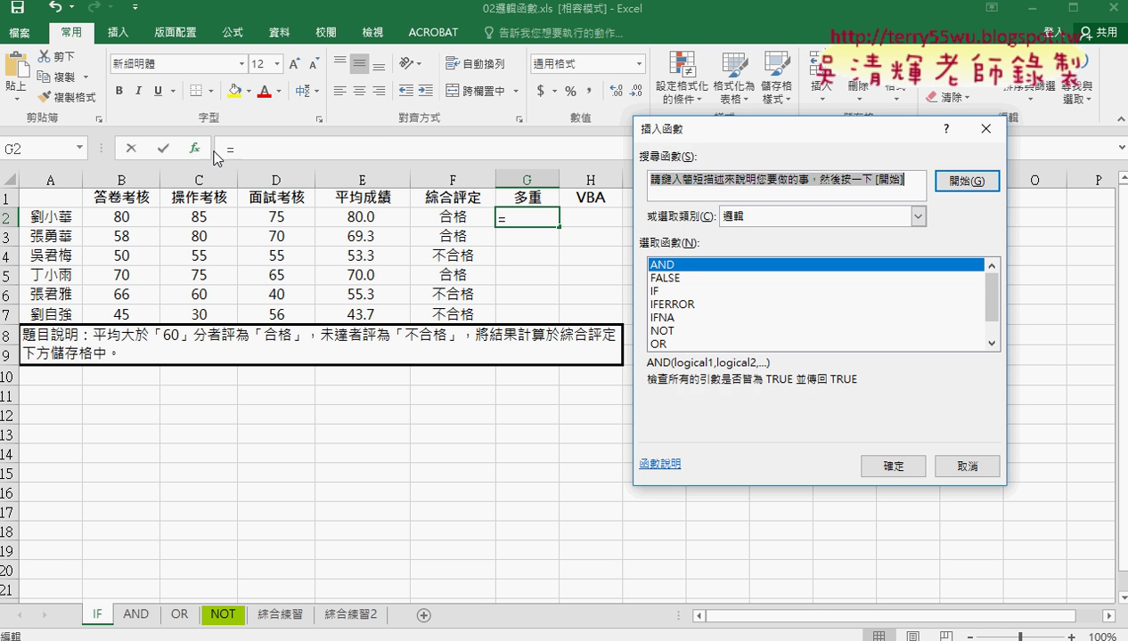
pyautogui.click(676, 290)
pyautogui.click(888, 458)
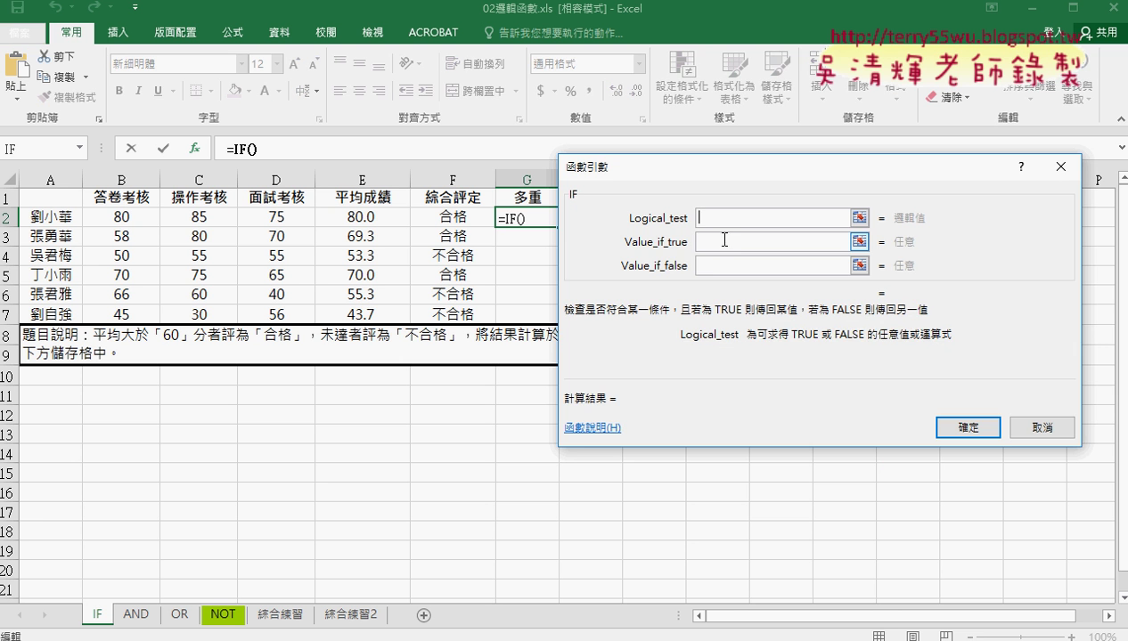
pyautogui.click(724, 241)
pyautogui.click(757, 268)
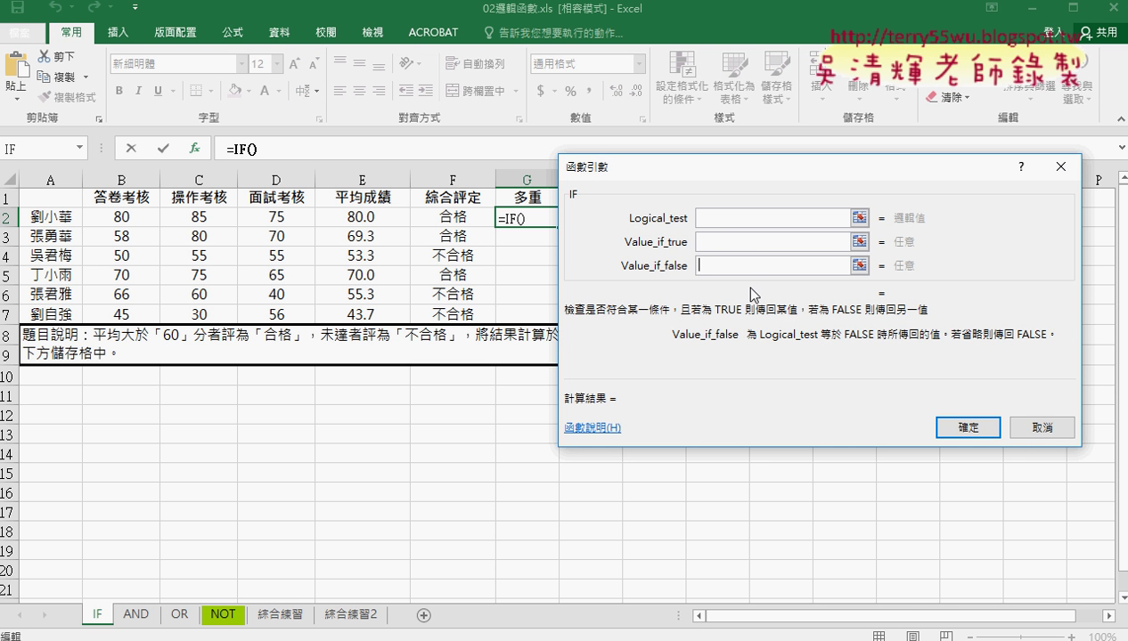
pyautogui.moveTo(682, 170); pyautogui.dragTo(743, 160)
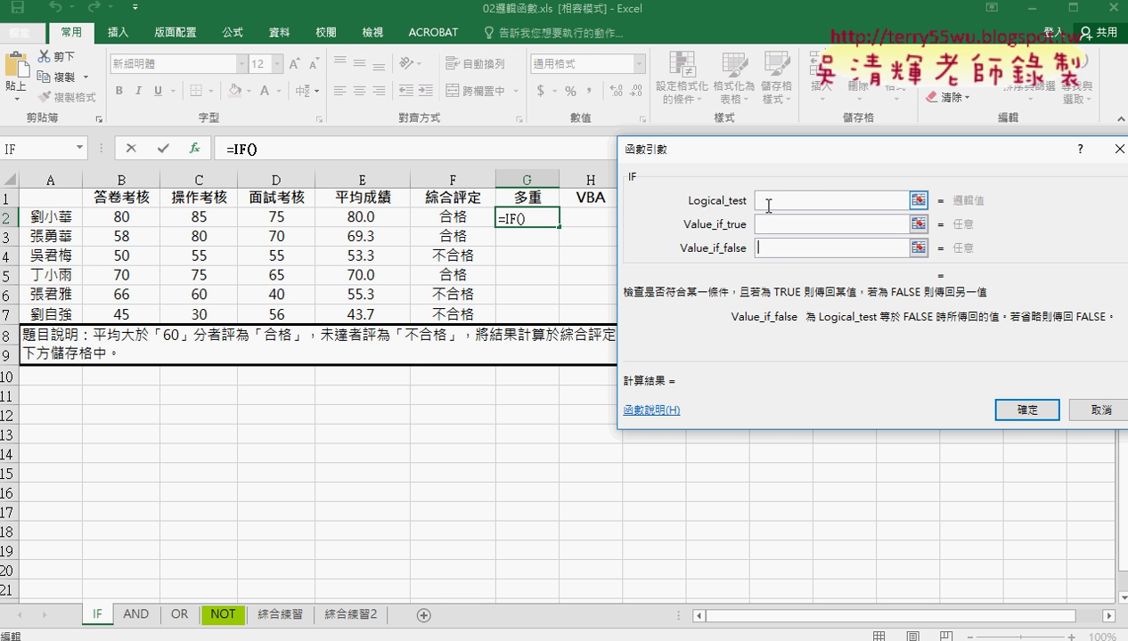
# Step: Set the condition to E2>=80 with "A" as the true result
pyautogui.click(768, 202)
pyautogui.click(384, 218)
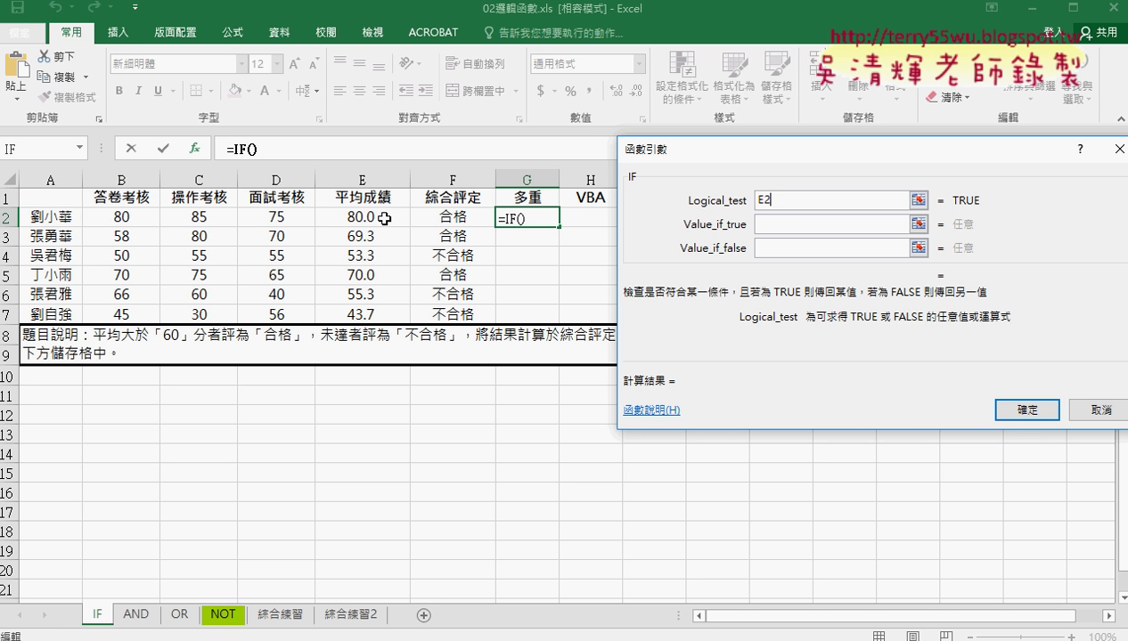
pyautogui.write('>=')
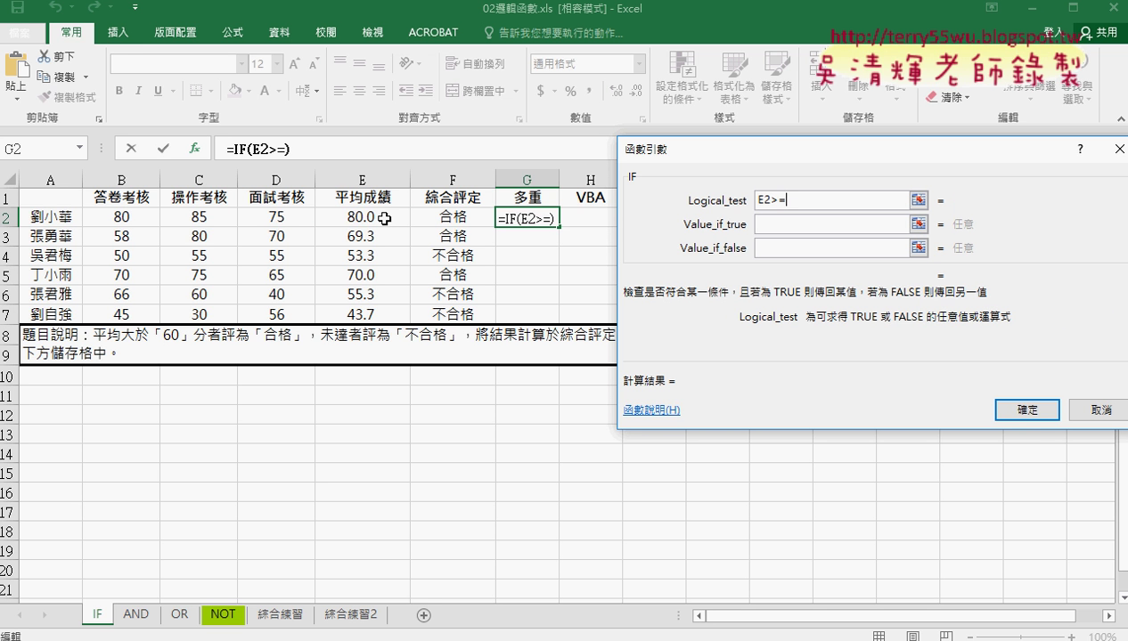
pyautogui.write('80')
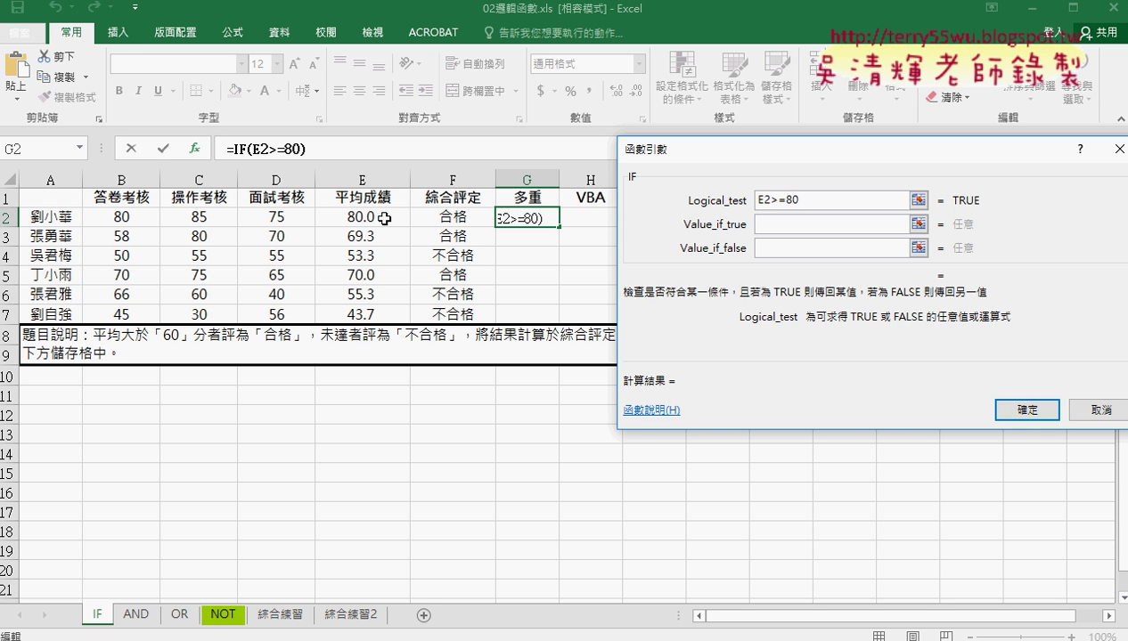
pyautogui.click(787, 226)
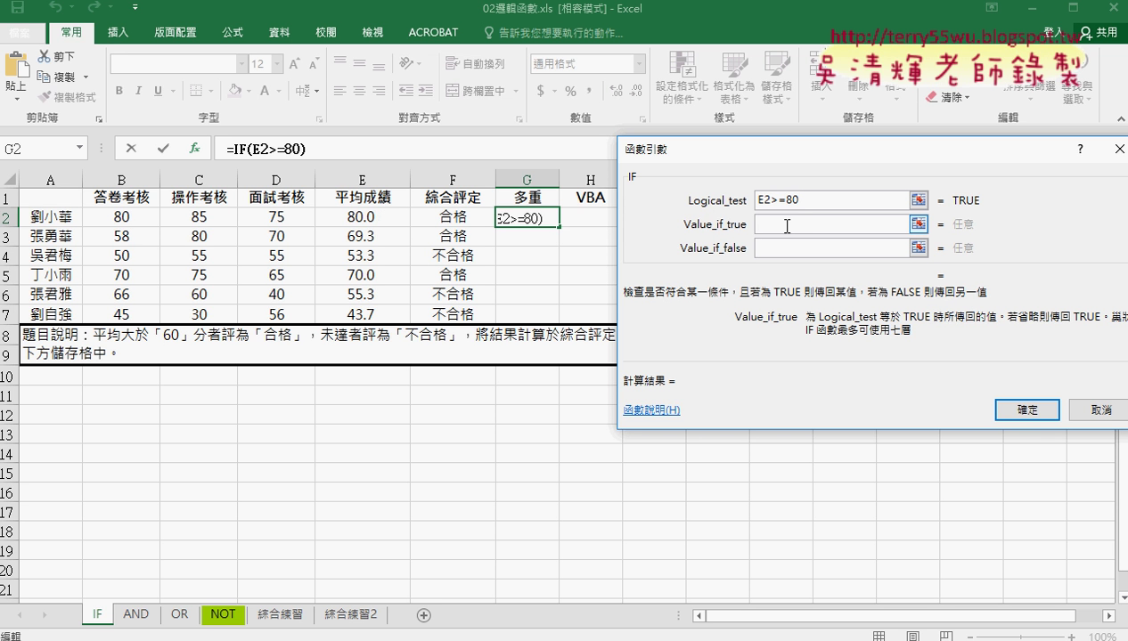
pyautogui.write('A')
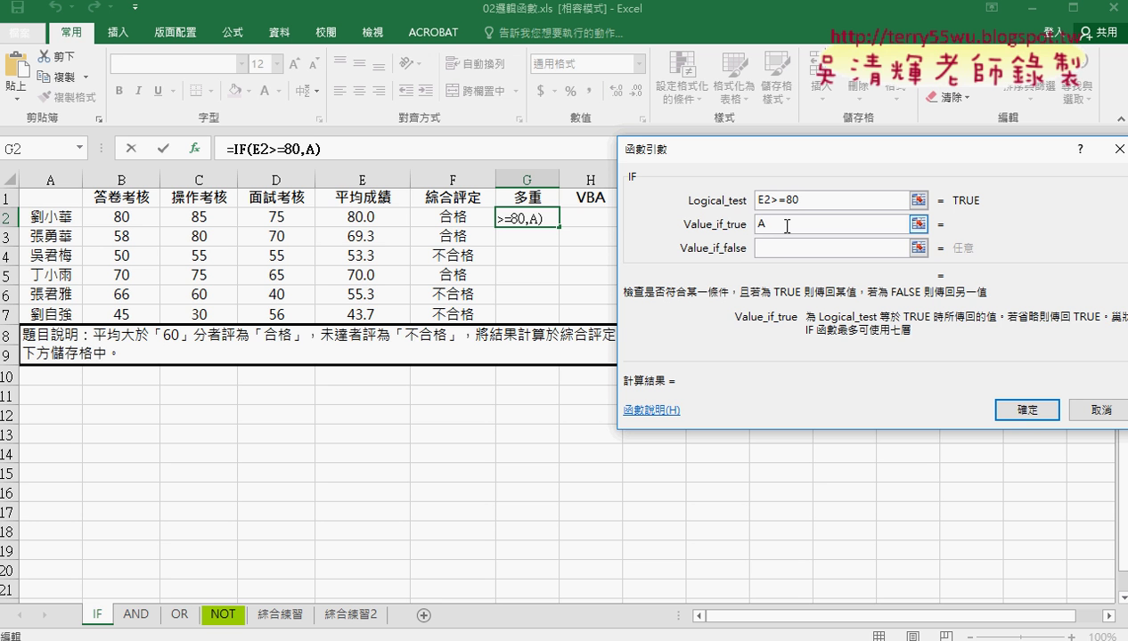
pyautogui.click(768, 252)
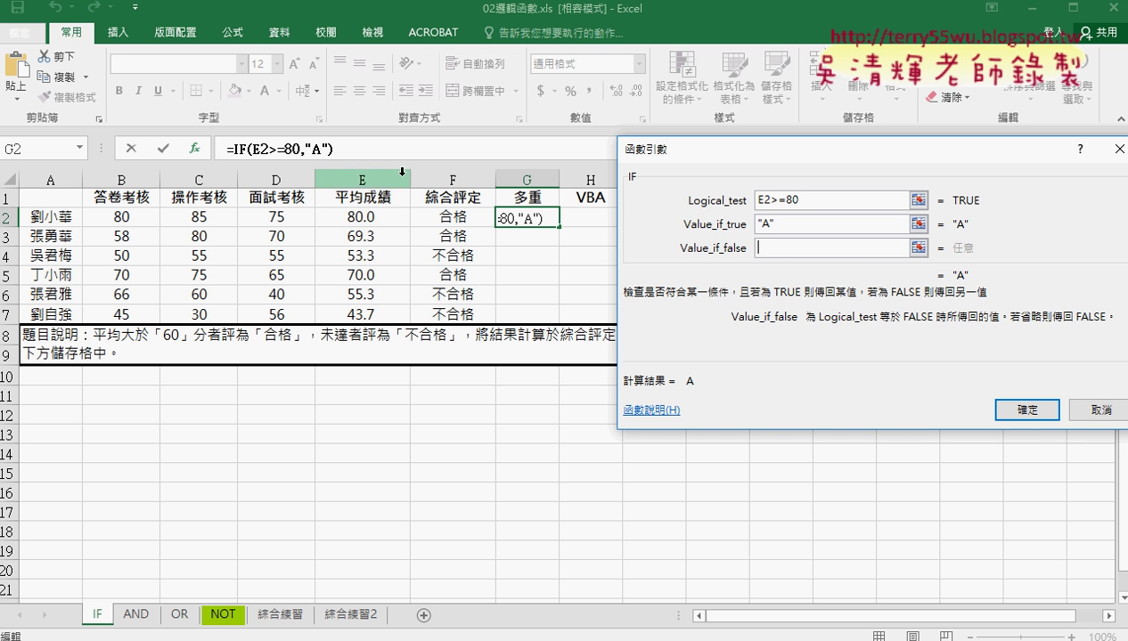
pyautogui.click(80, 146)
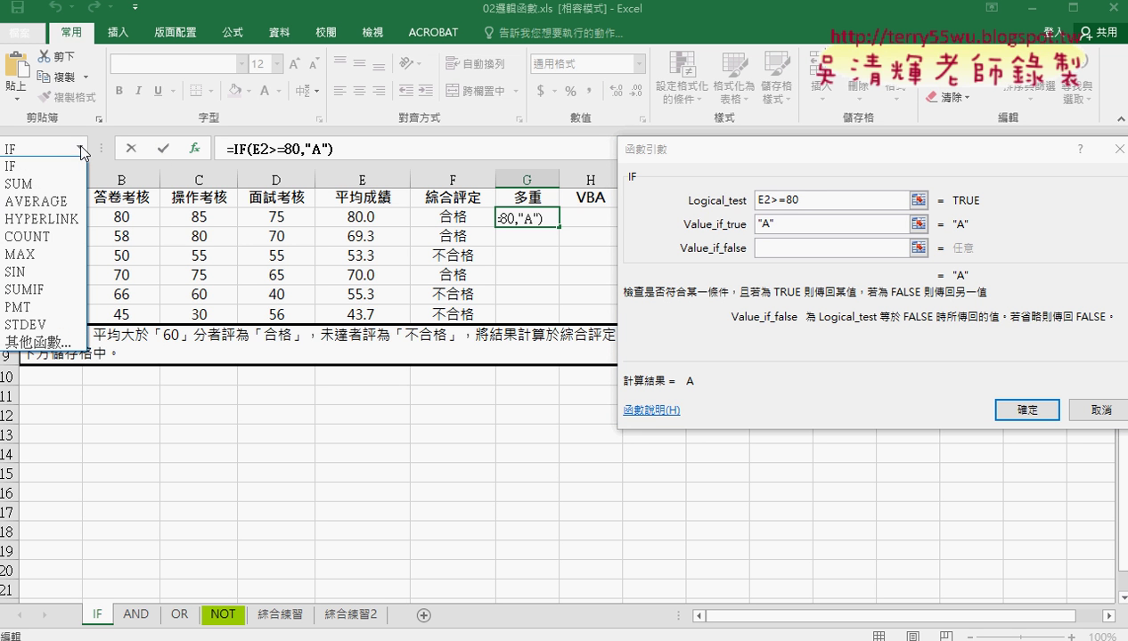
# Step: Nest a second IF in the false slot from the recent functions list
pyautogui.click(756, 253)
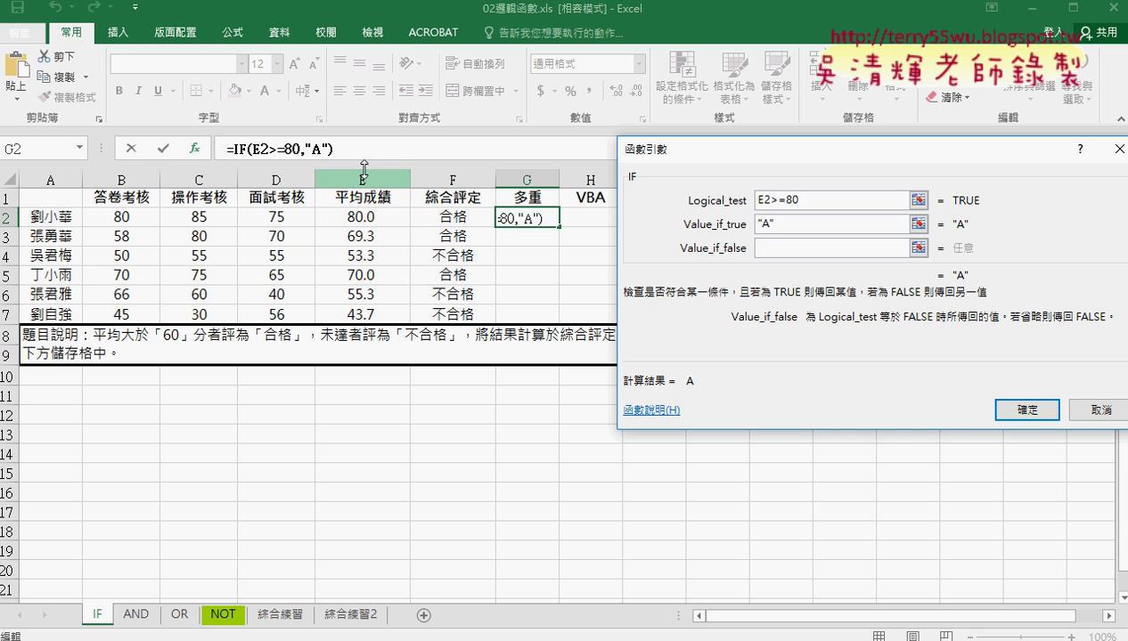
pyautogui.click(81, 148)
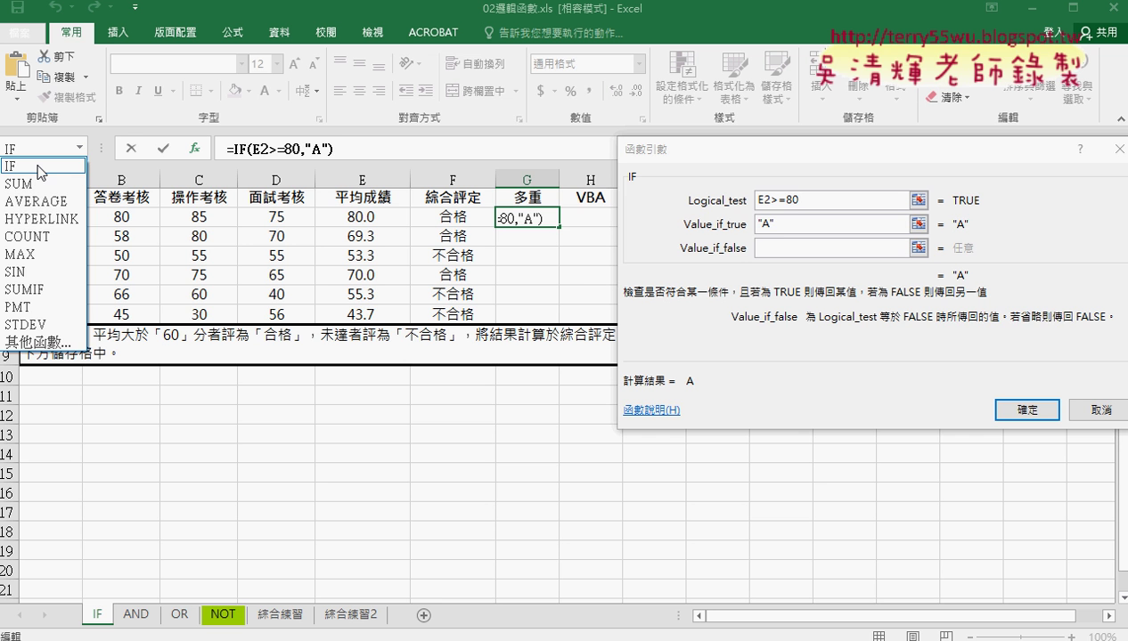
pyautogui.click(40, 171)
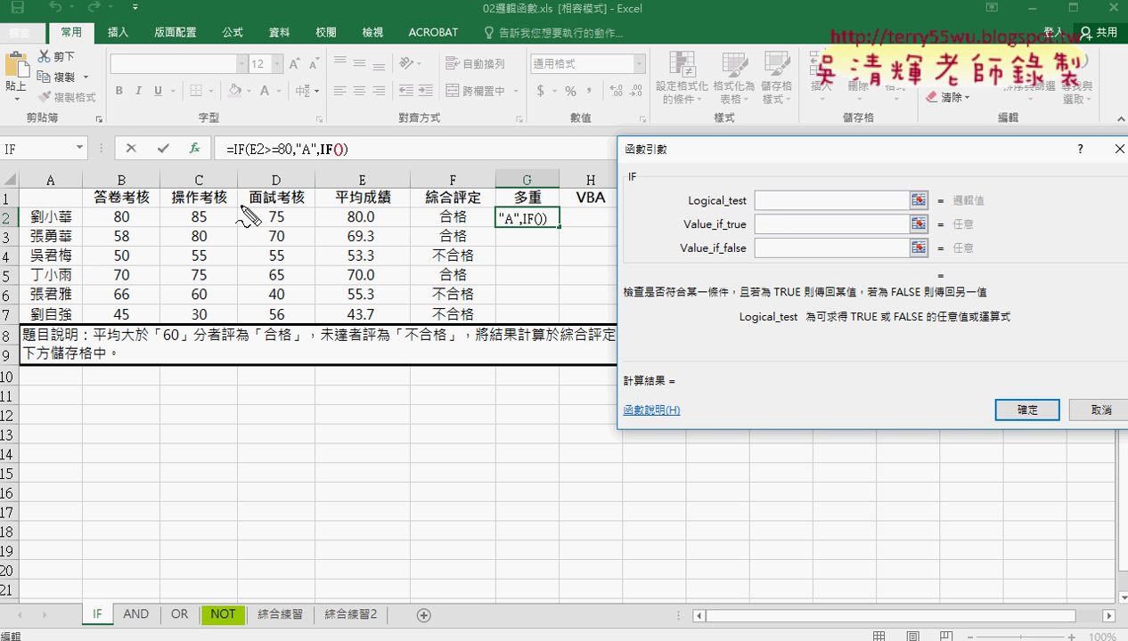
pyautogui.moveTo(315, 160)
pyautogui.mouseDown()
pyautogui.moveTo(347, 163)
pyautogui.moveTo(321, 166)
pyautogui.mouseUp()
pyautogui.moveTo(322, 153); pyautogui.dragTo(352, 162)
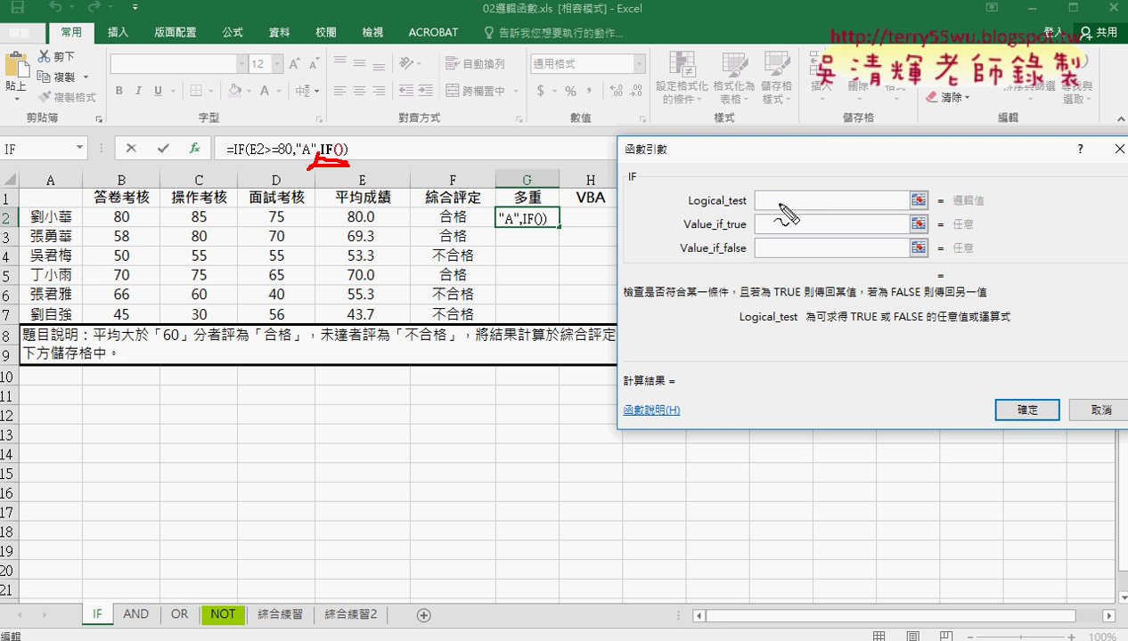
pyautogui.press('Escape')
# Step: Give the nested IF the condition E2>=70 with "B" as its true result
pyautogui.click(383, 218)
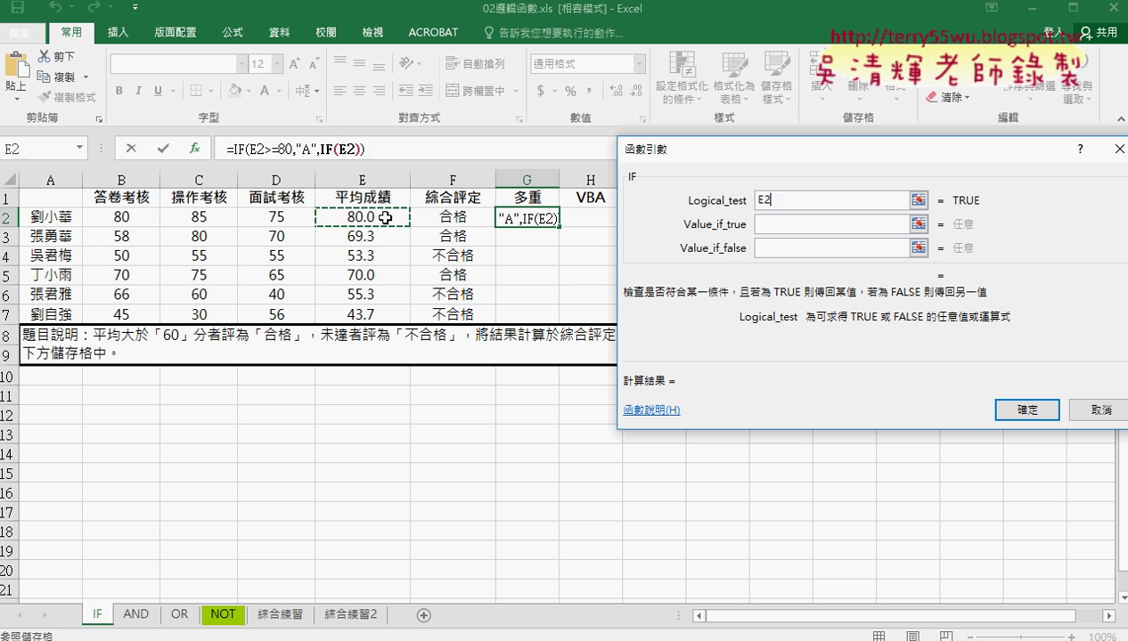
pyautogui.write('>')
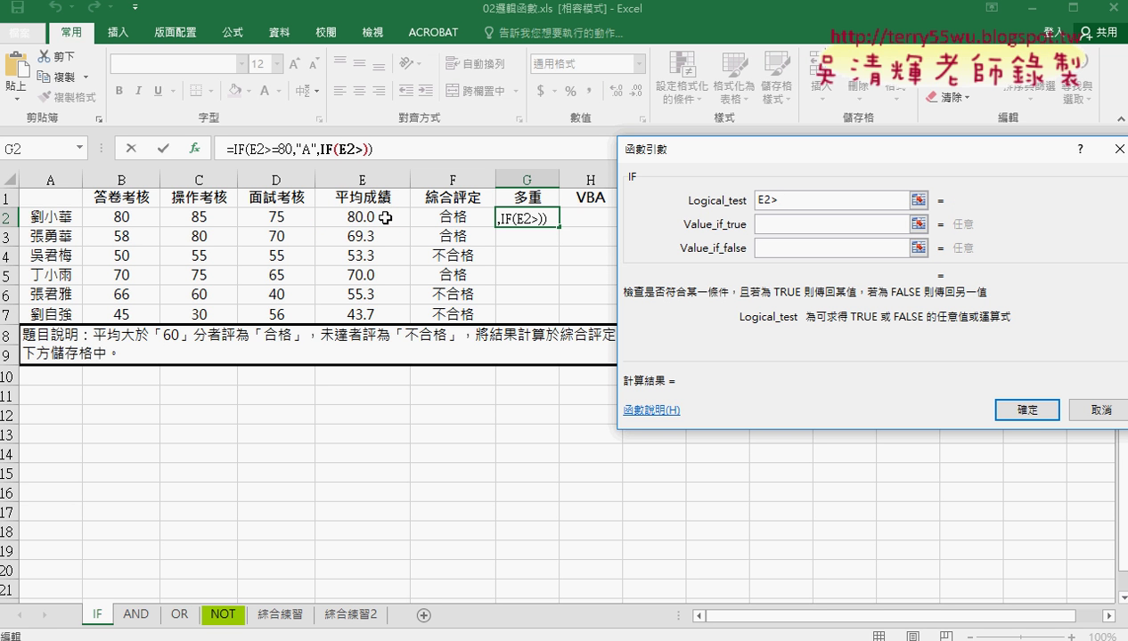
pyautogui.write('=70')
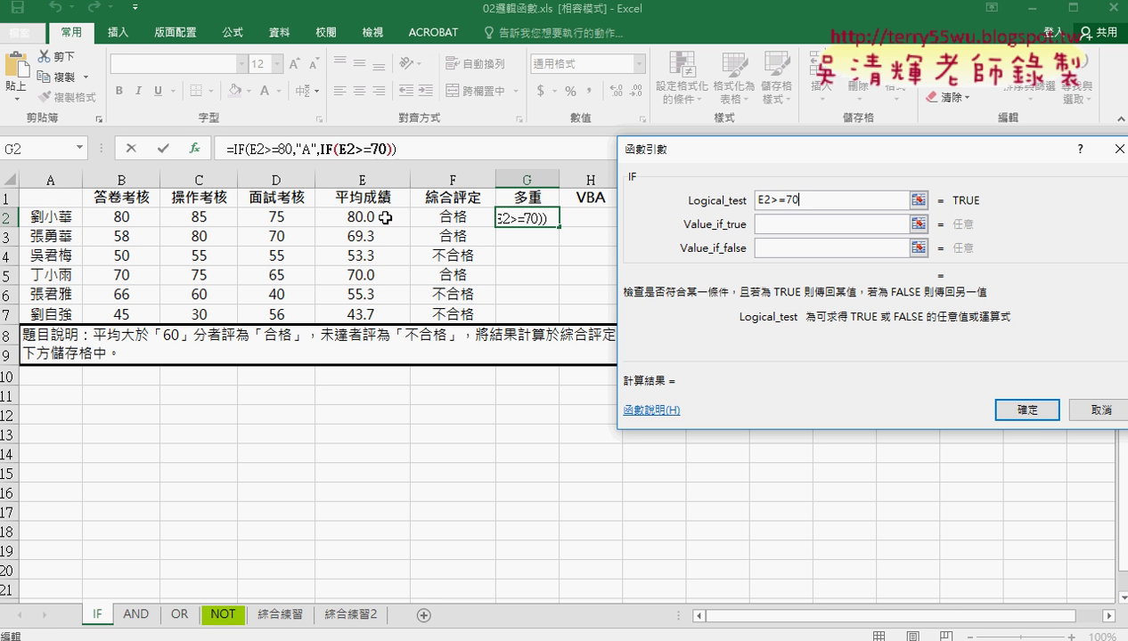
pyautogui.click(805, 226)
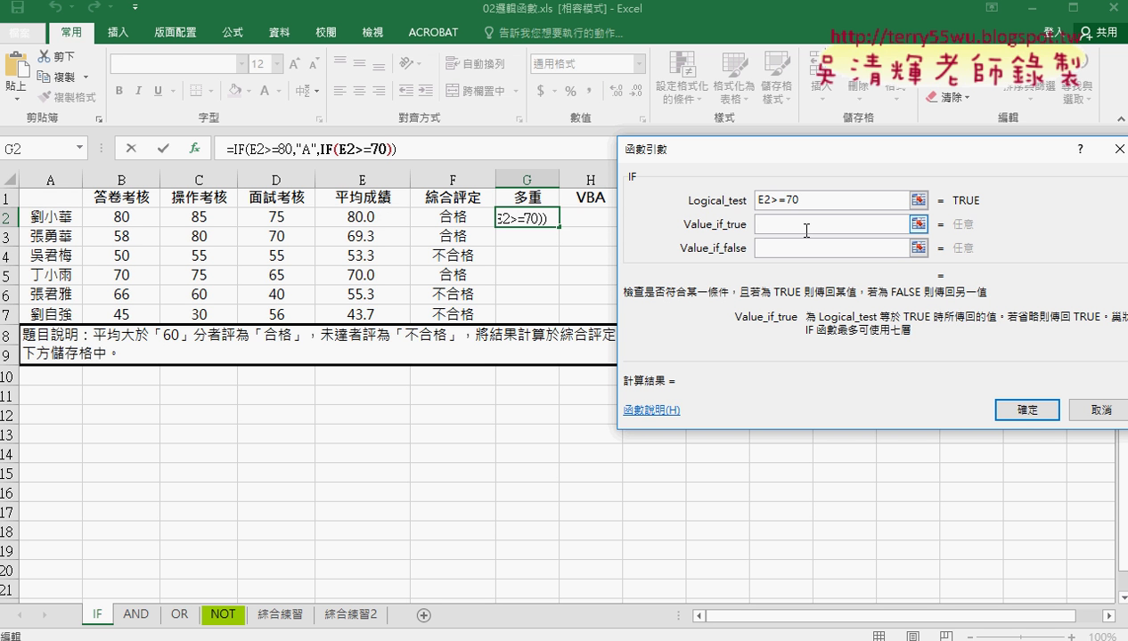
pyautogui.write('B')
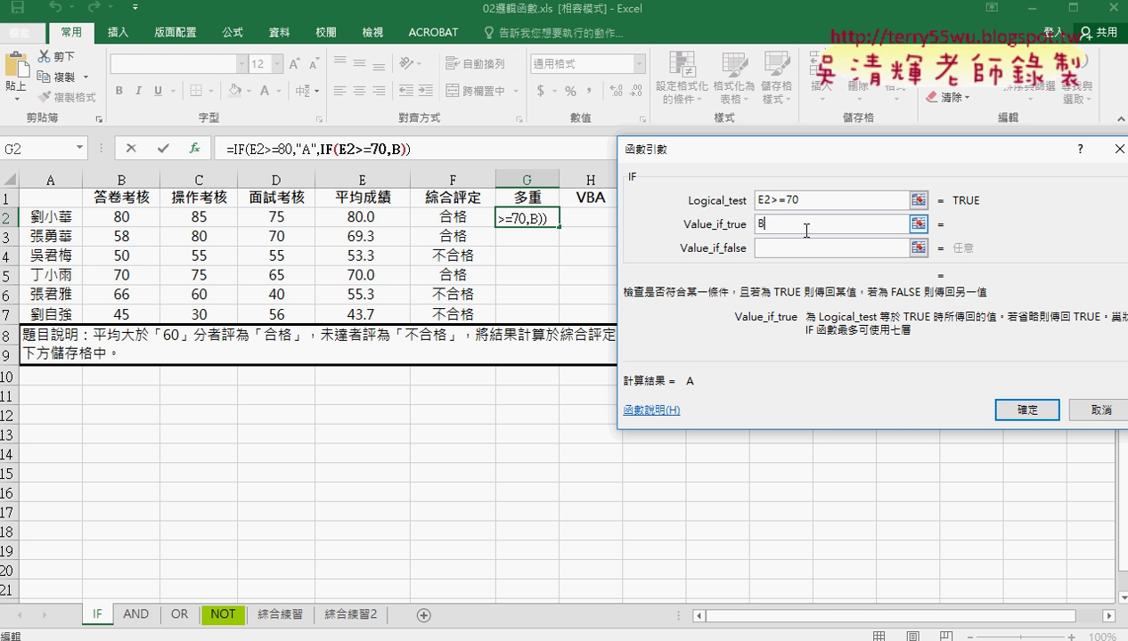
pyautogui.click(804, 249)
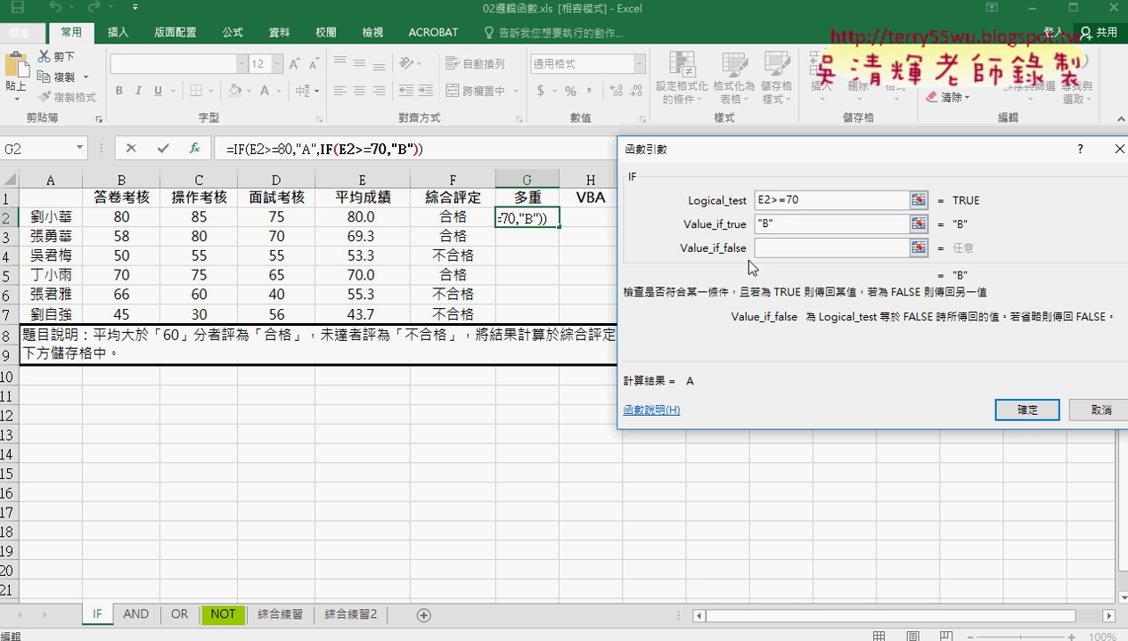
pyautogui.press('Escape')
pyautogui.click(81, 149)
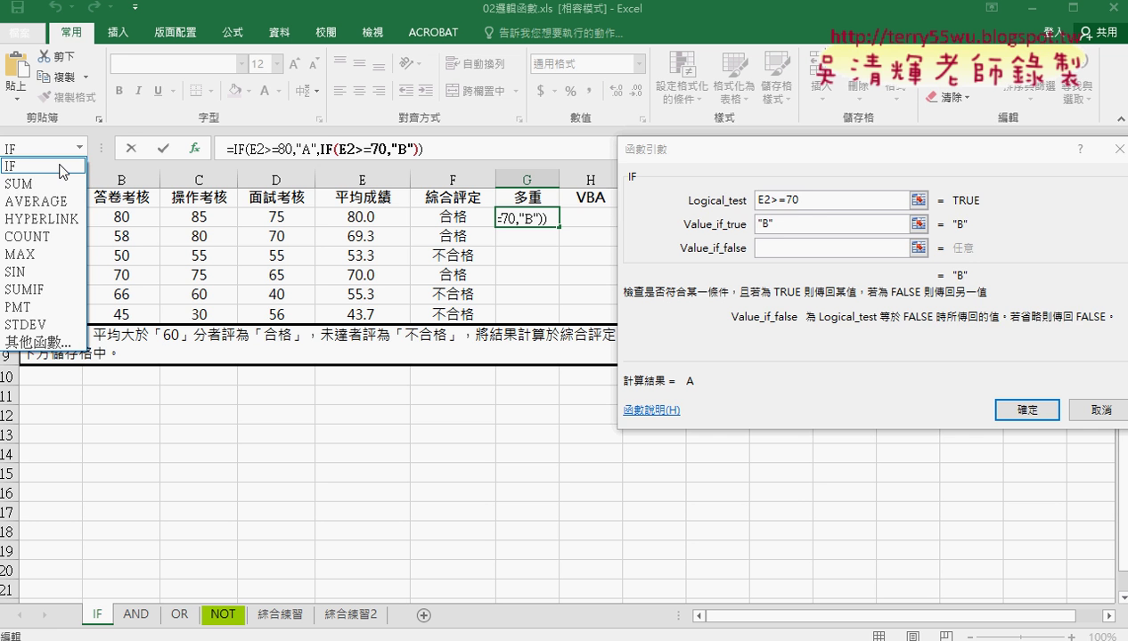
# Step: Nest a third IF with E2>=60 returning "C", otherwise "D", and confirm the formula
pyautogui.click(63, 167)
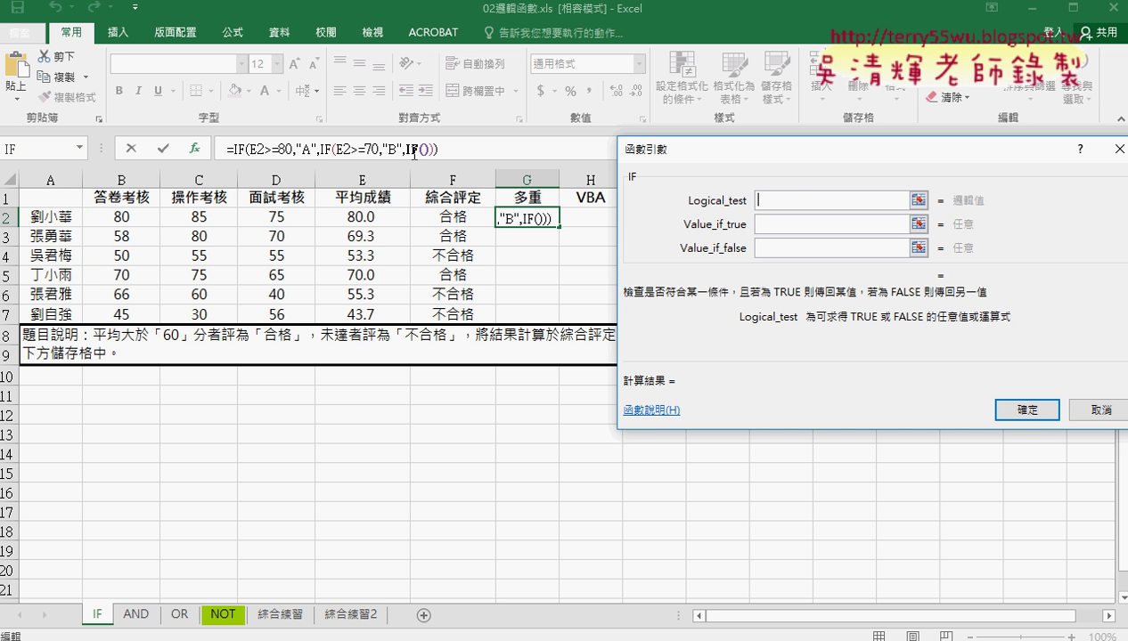
pyautogui.click(360, 214)
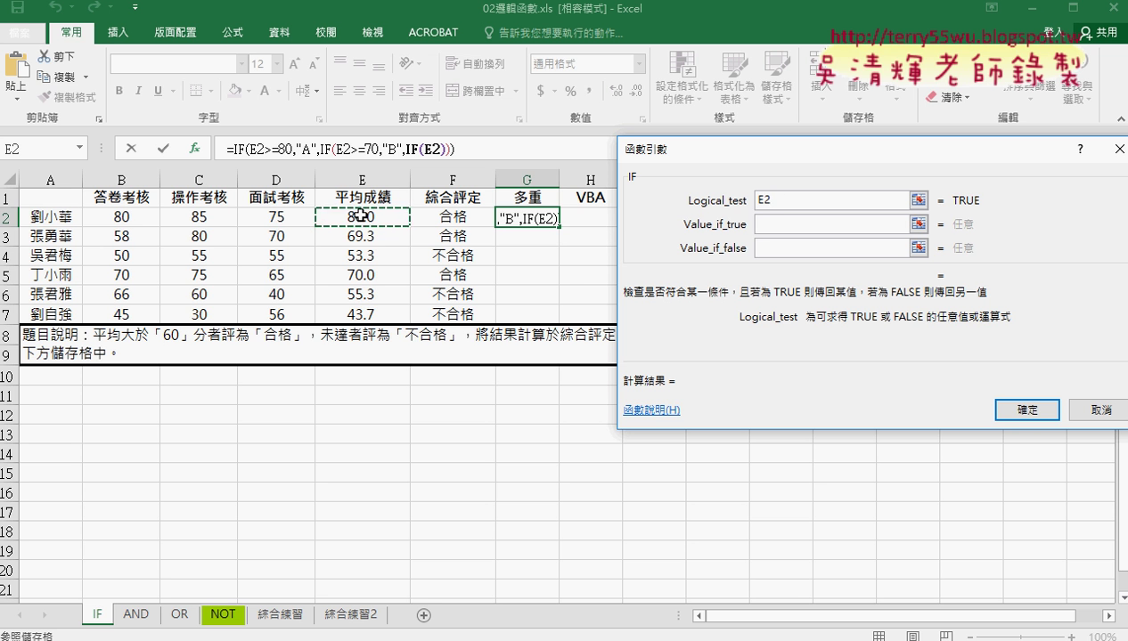
pyautogui.write('>=')
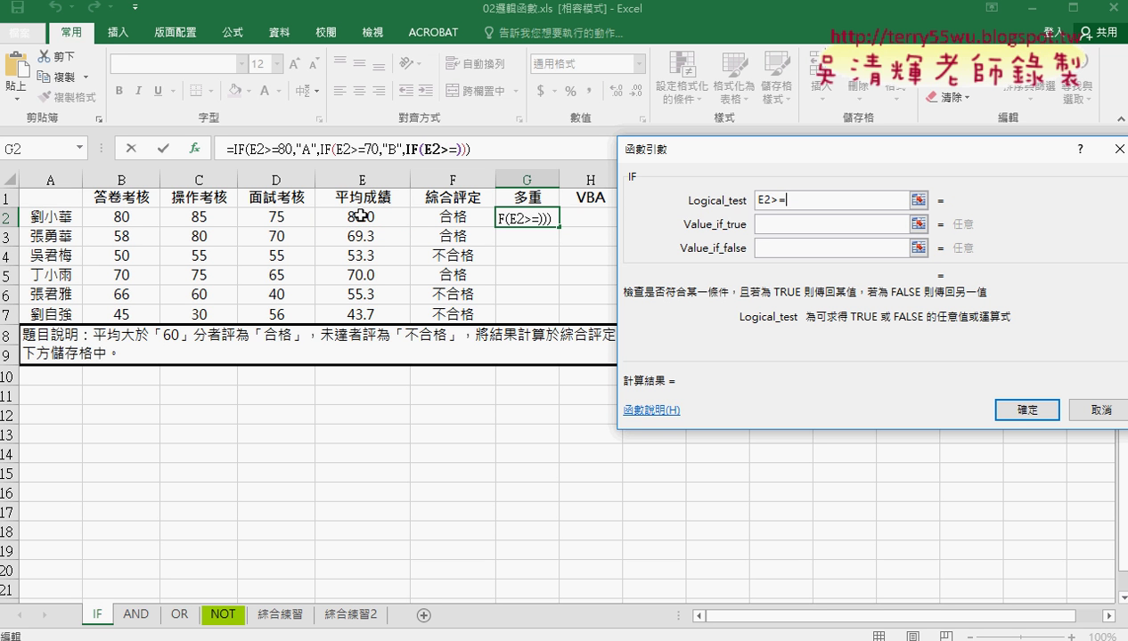
pyautogui.write('60')
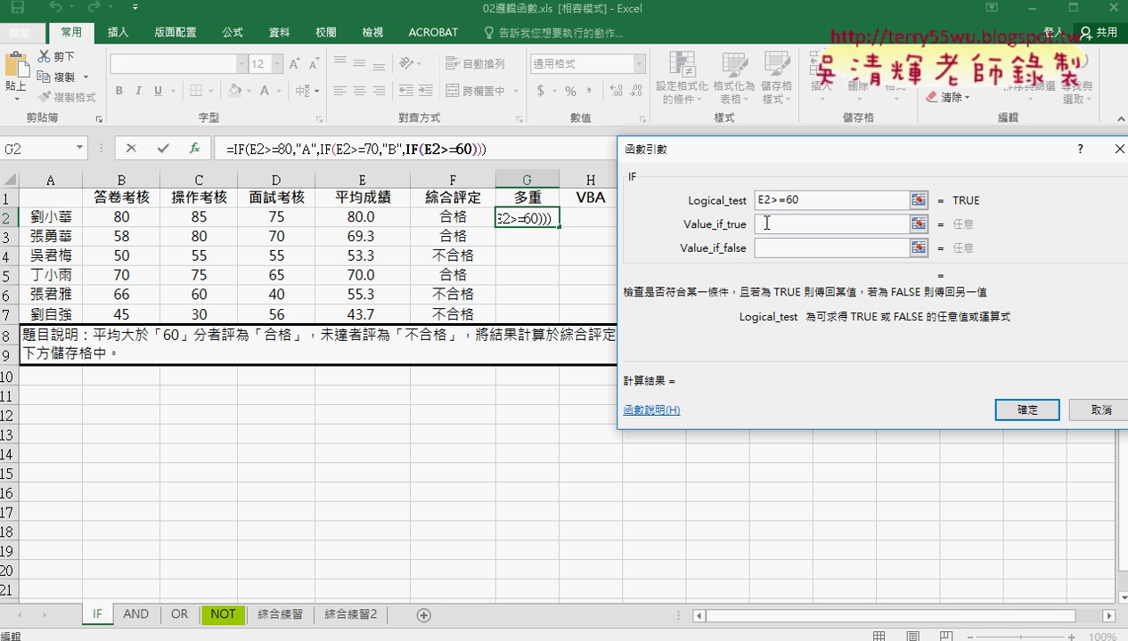
pyautogui.click(762, 222)
pyautogui.write('C')
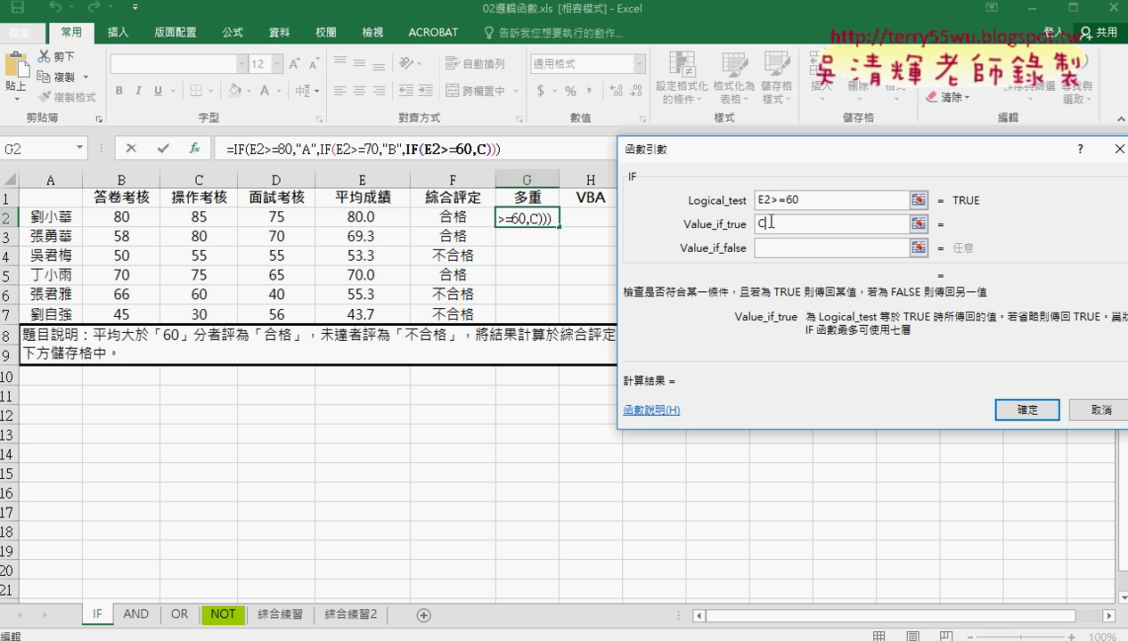
pyautogui.click(777, 247)
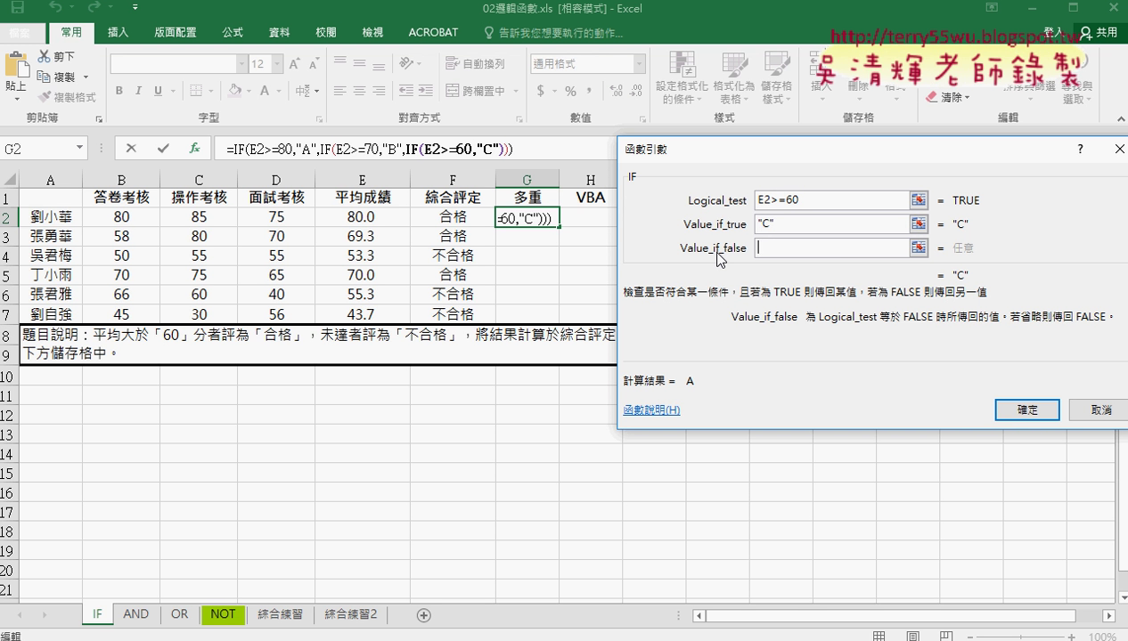
pyautogui.write('D')
pyautogui.click(784, 224)
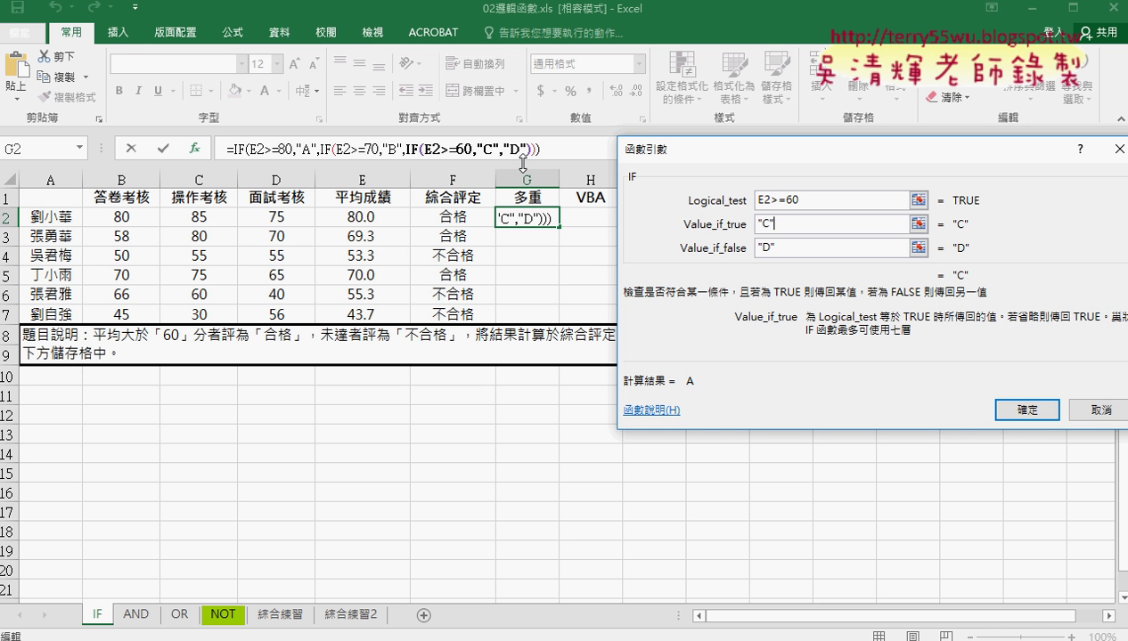
pyautogui.click(1012, 406)
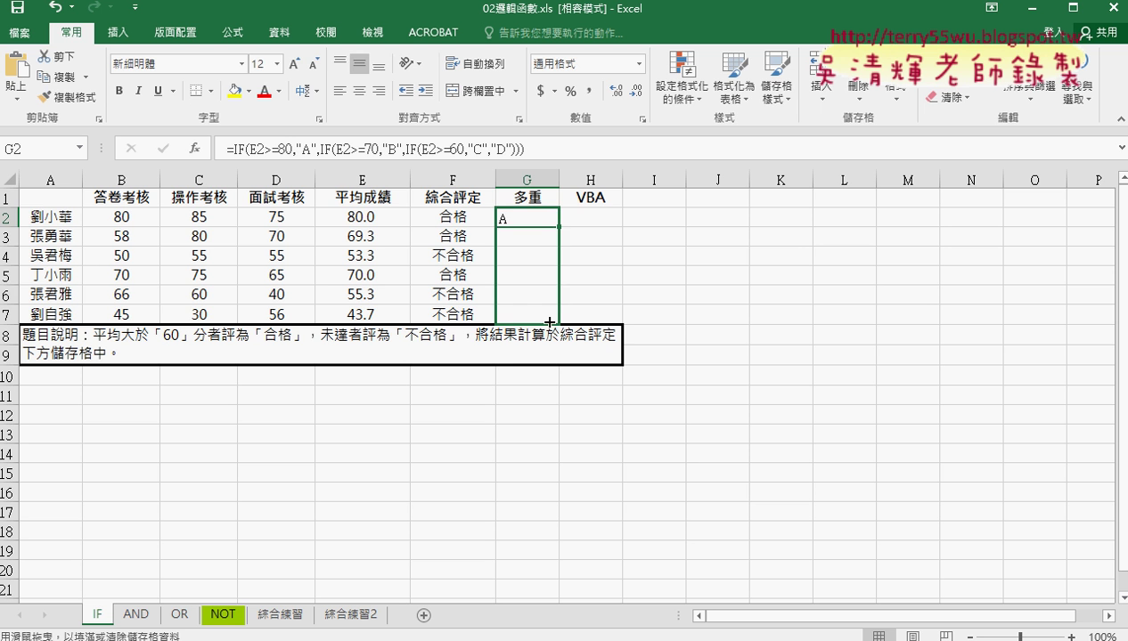
# Step: Fill the grade formula down to G7 and review the nested IF in the formula bar
pyautogui.moveTo(565, 230); pyautogui.dragTo(557, 321)
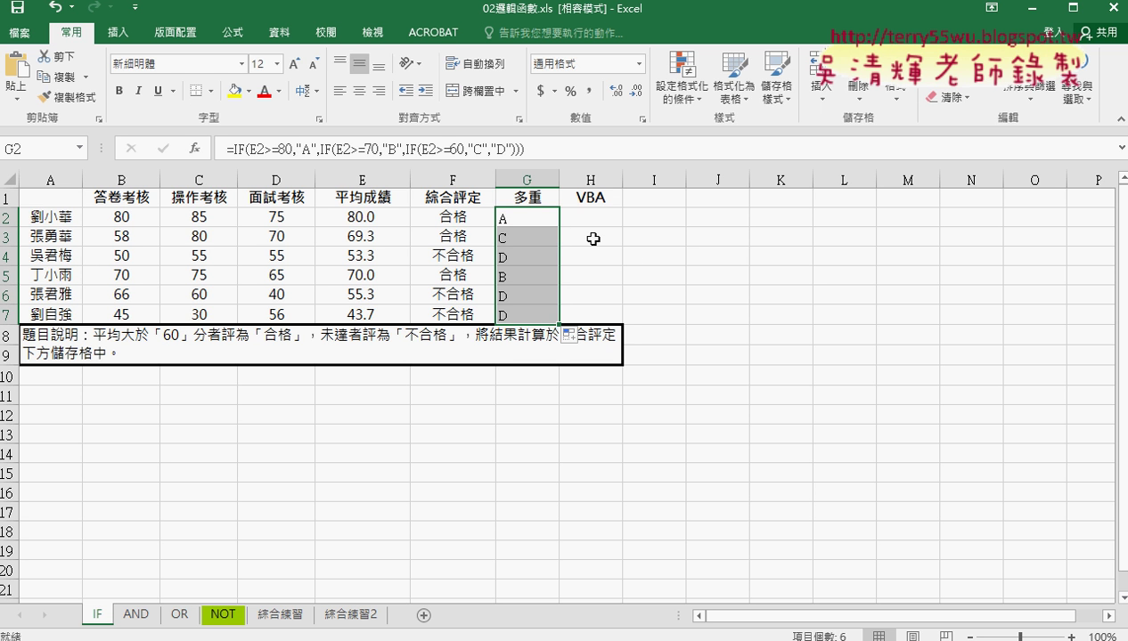
pyautogui.click(253, 152)
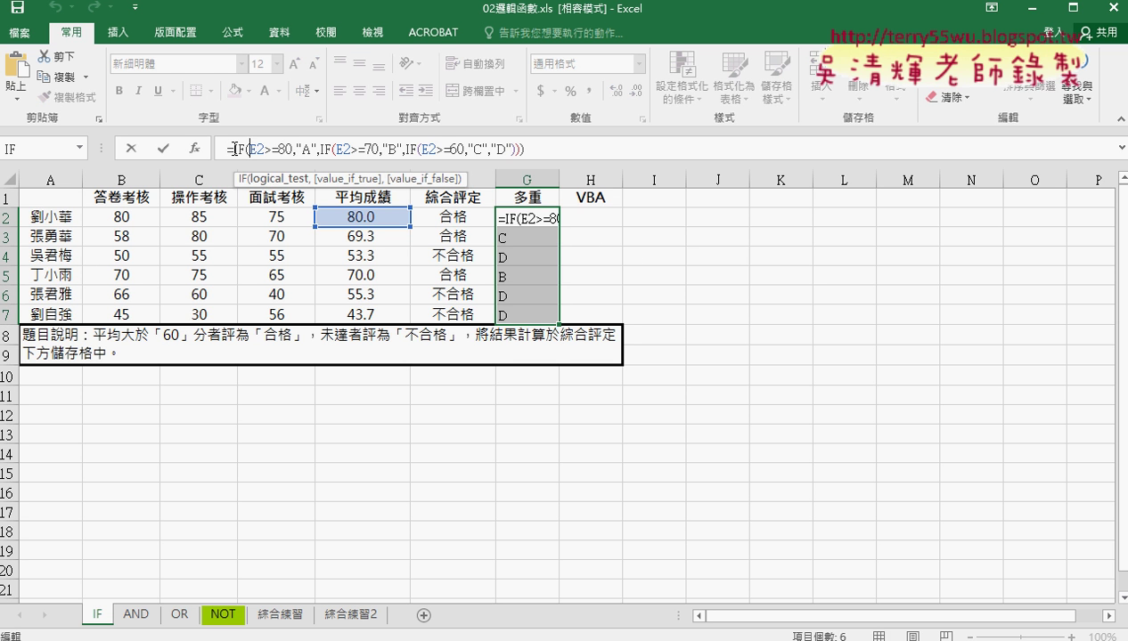
pyautogui.moveTo(227, 149); pyautogui.dragTo(544, 149)
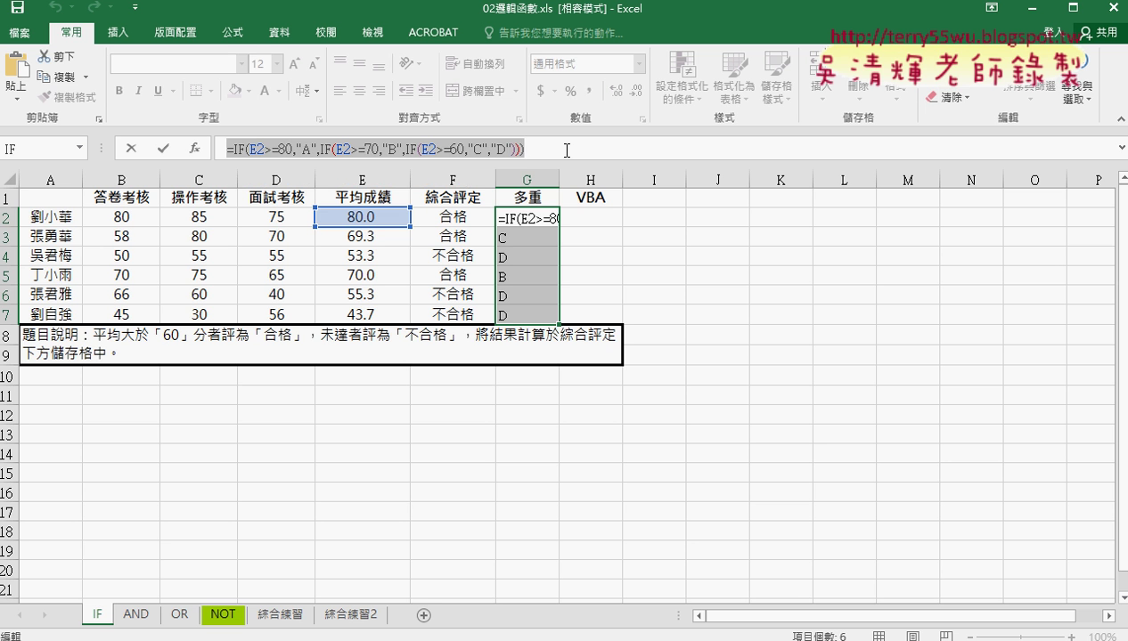
pyautogui.click(257, 149)
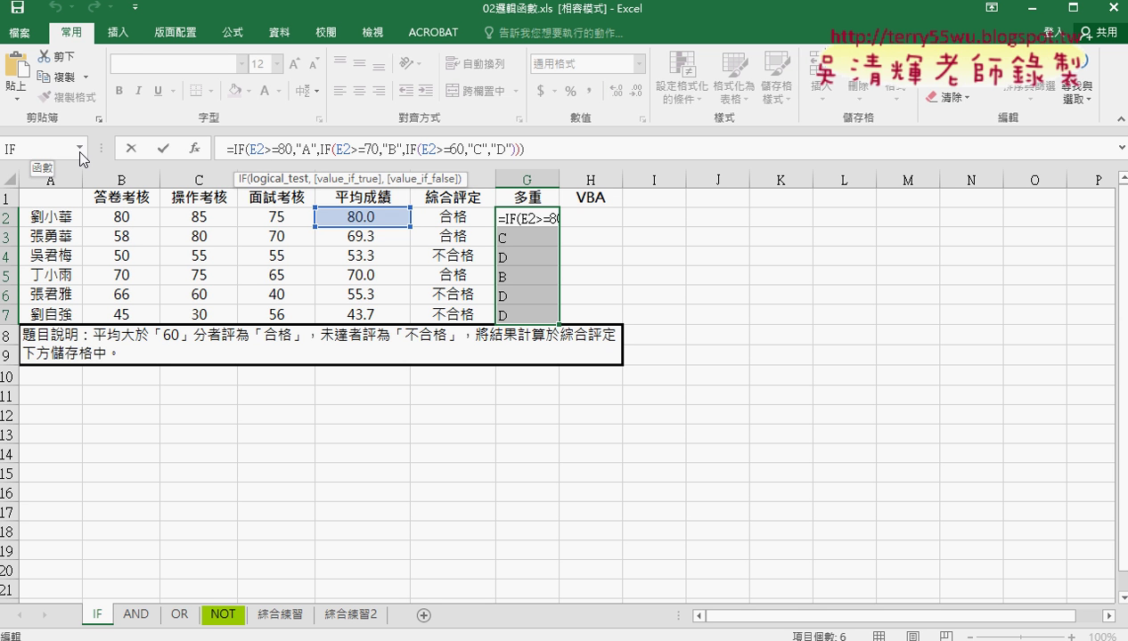
pyautogui.click(522, 150)
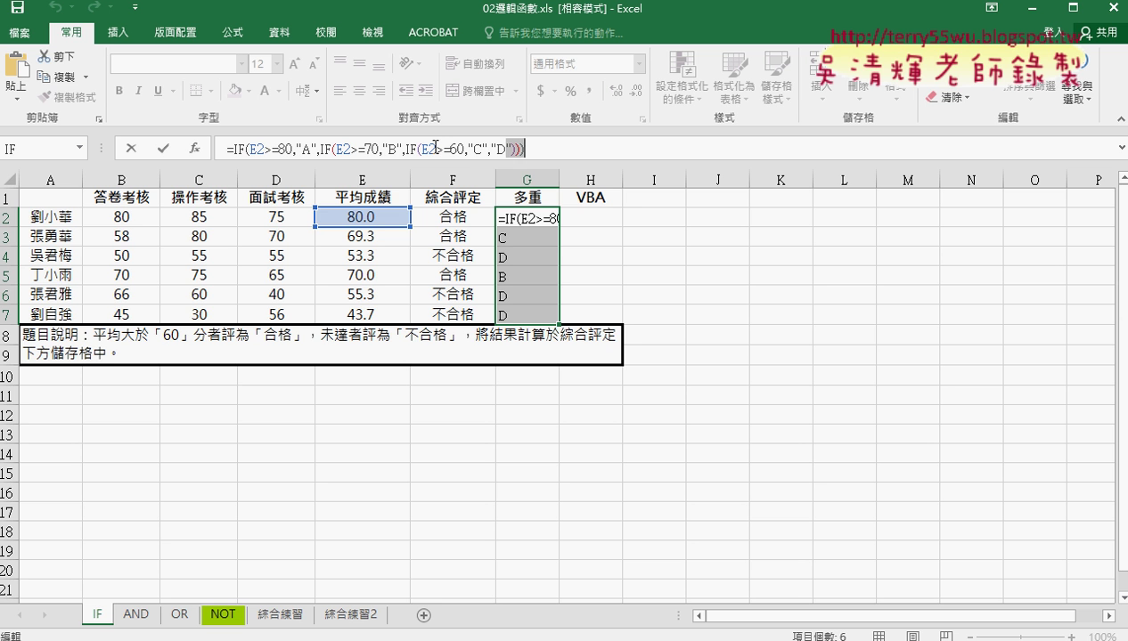
pyautogui.click(319, 149)
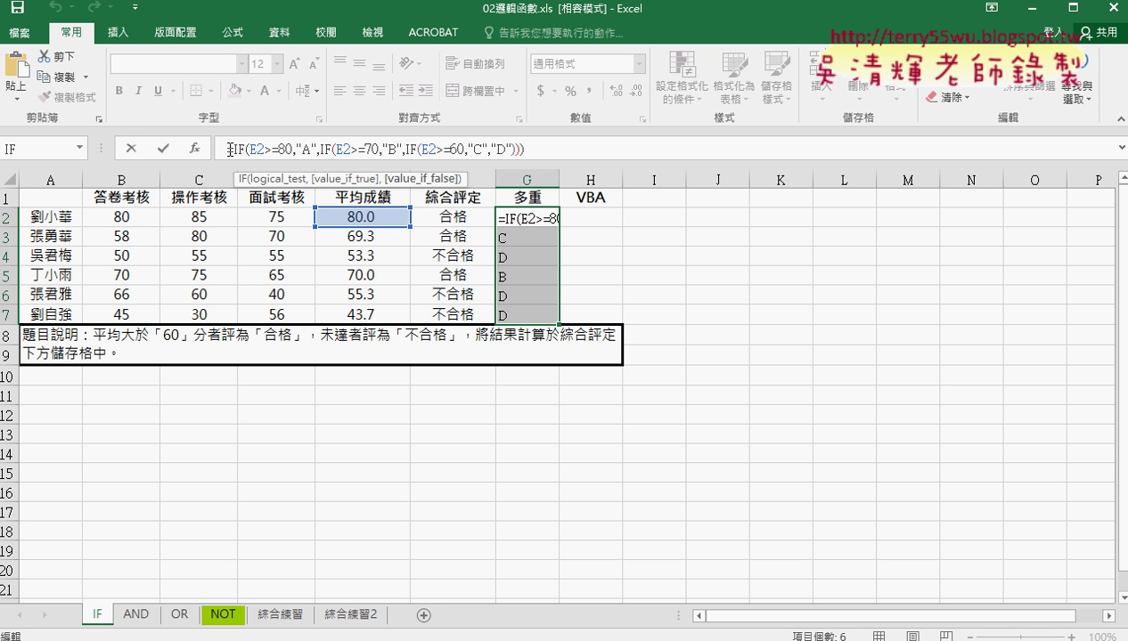
pyautogui.moveTo(229, 149); pyautogui.dragTo(557, 151)
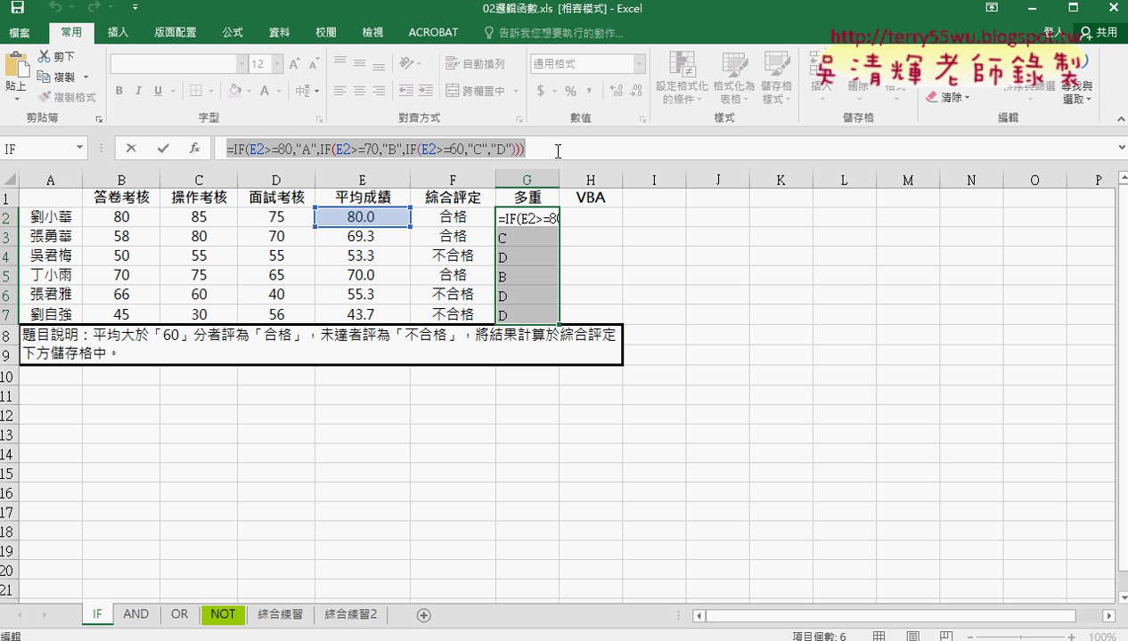
pyautogui.click(558, 150)
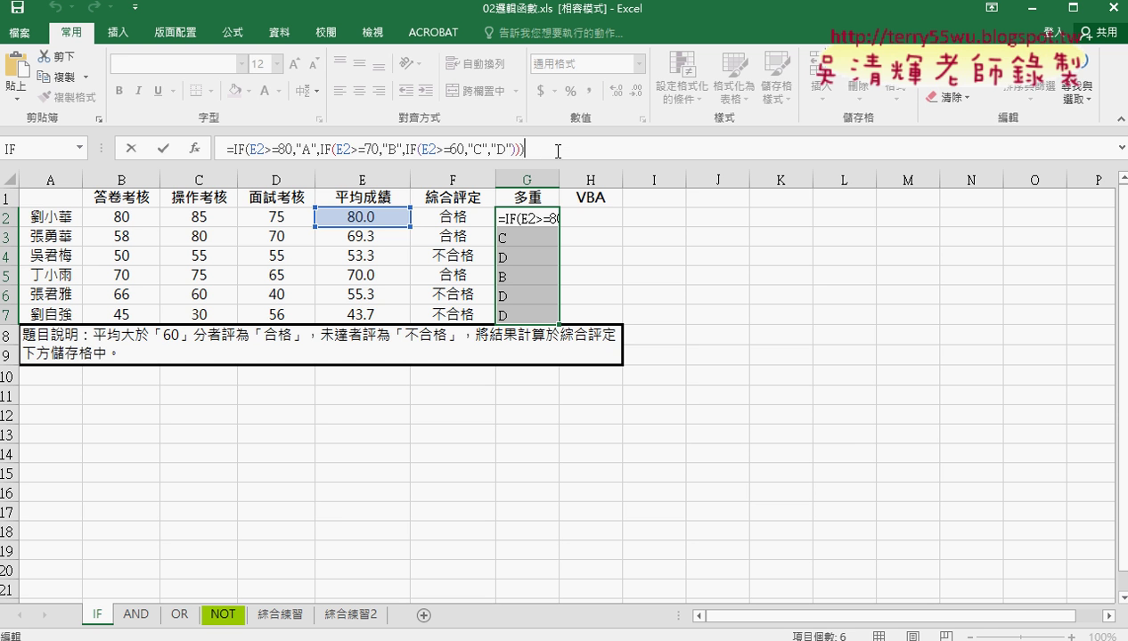
pyautogui.click(169, 153)
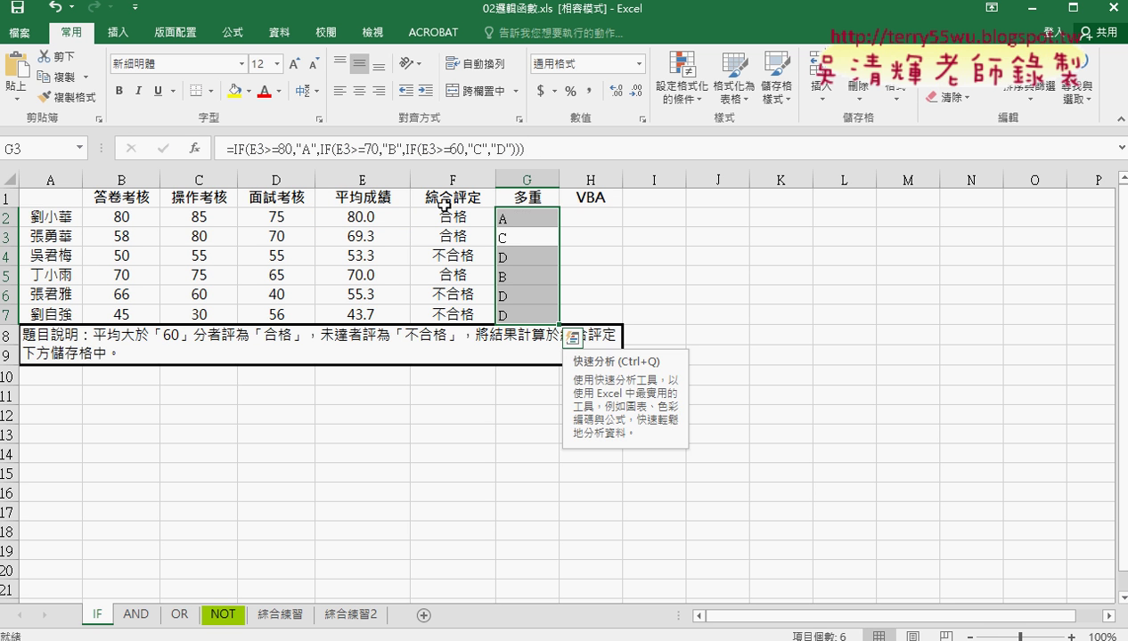
# Step: Compare the F2 pass/fail formula with G2's nested IF formula
pyautogui.click(463, 175)
pyautogui.click(459, 215)
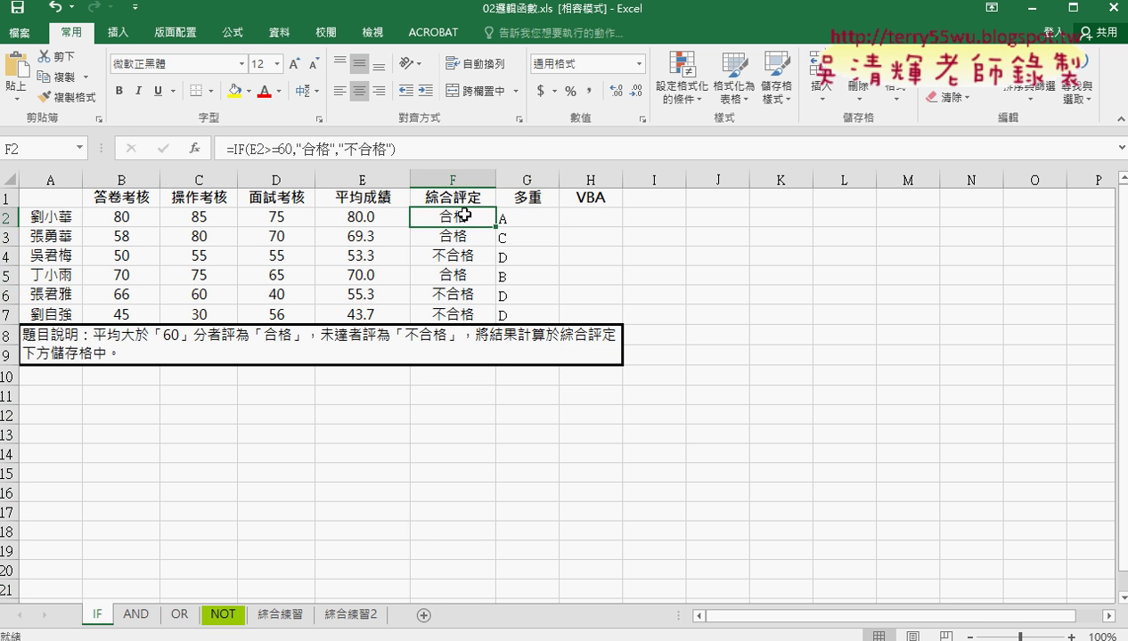
pyautogui.click(522, 180)
pyautogui.click(524, 216)
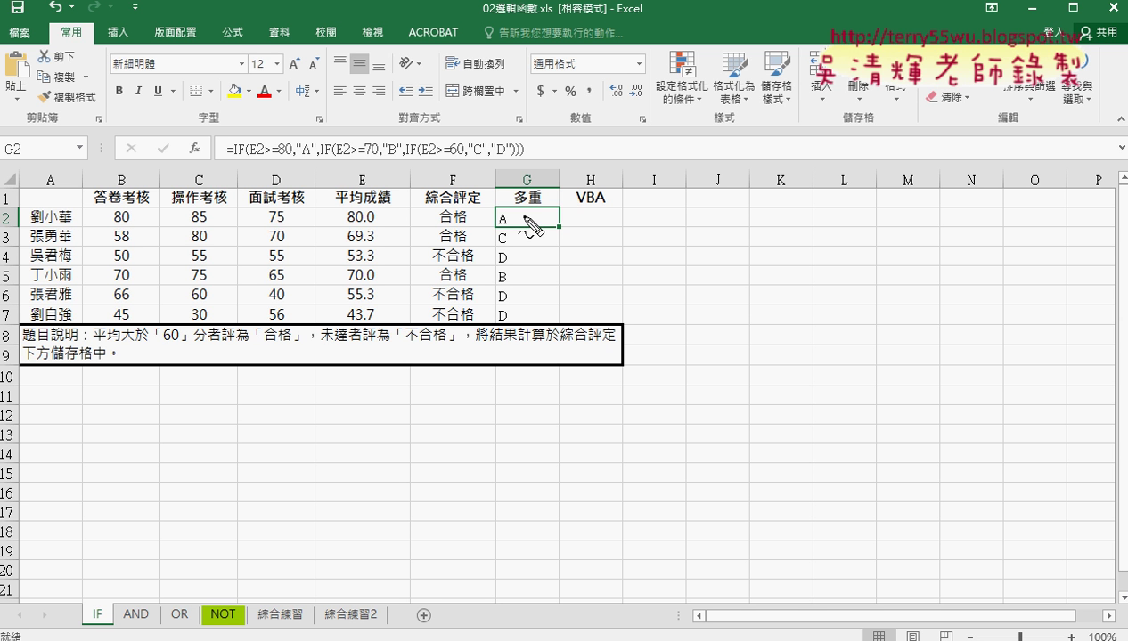
pyautogui.moveTo(522, 159); pyautogui.dragTo(217, 161)
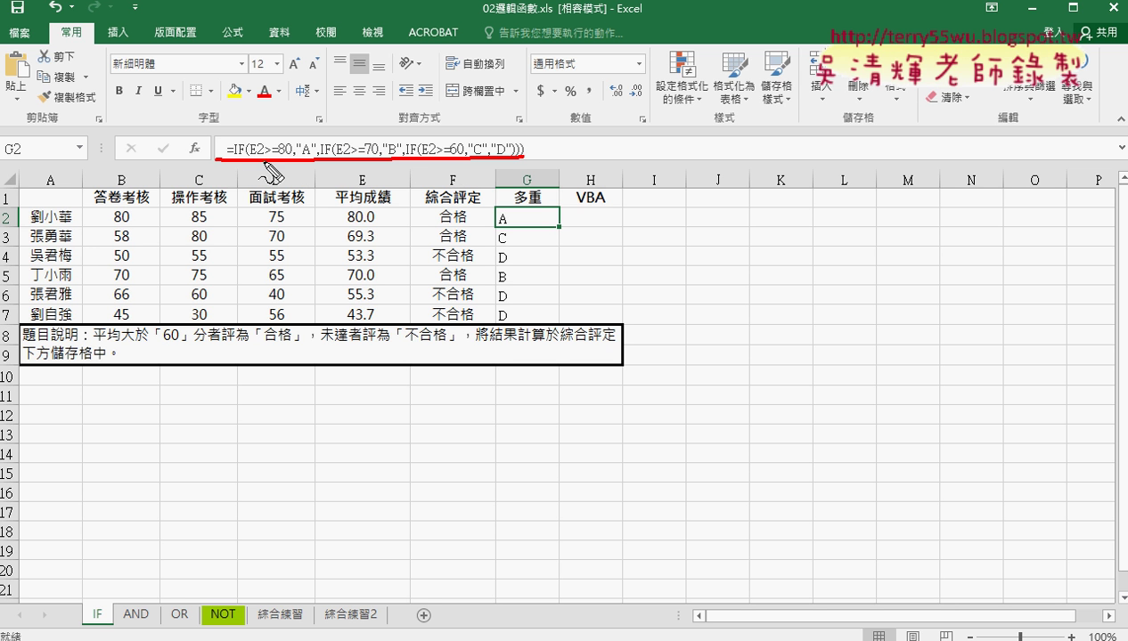
pyautogui.moveTo(215, 158); pyautogui.dragTo(532, 162)
pyautogui.moveTo(298, 118)
pyautogui.mouseDown()
pyautogui.moveTo(369, 114)
pyautogui.moveTo(426, 93)
pyautogui.mouseUp()
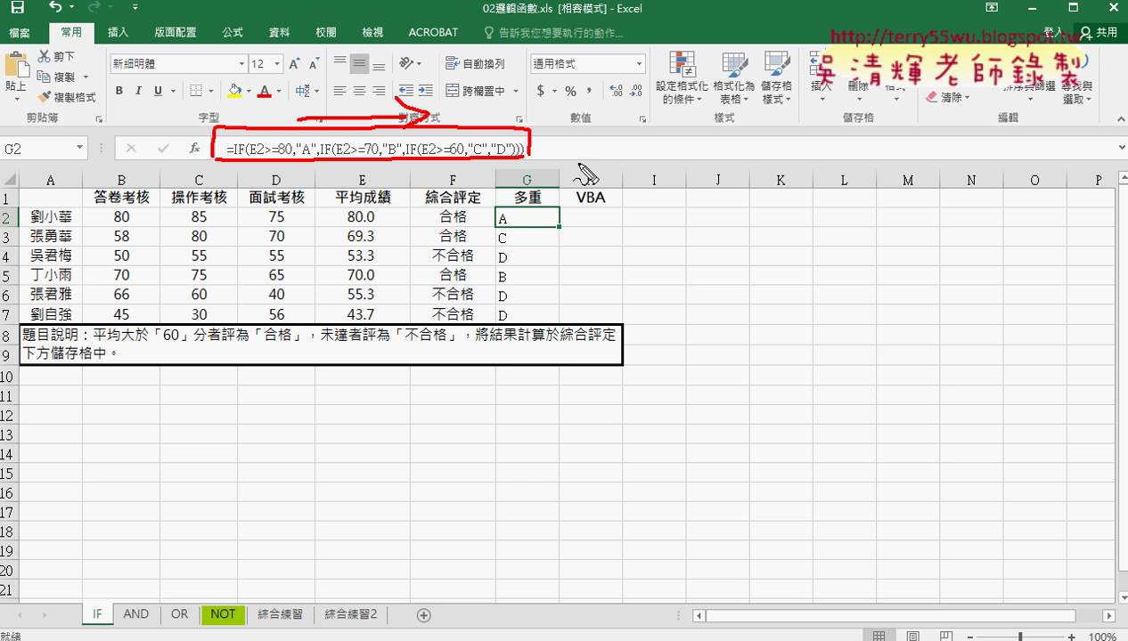
pyautogui.moveTo(5, 147); pyautogui.dragTo(87, 132)
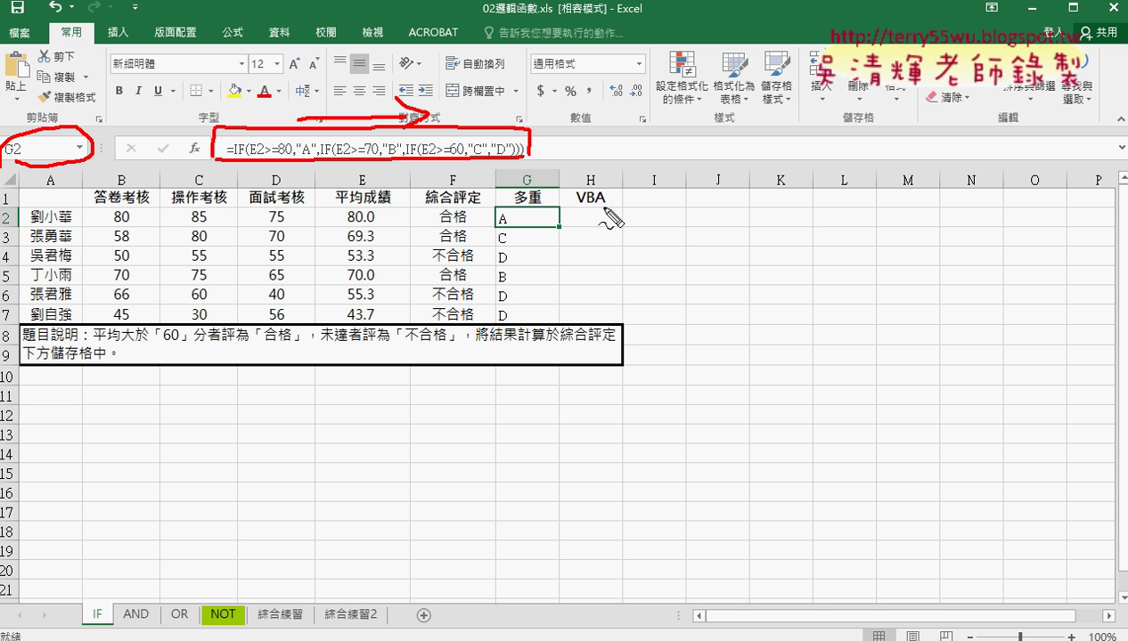
pyautogui.moveTo(604, 209); pyautogui.dragTo(615, 190)
pyautogui.moveTo(663, 140); pyautogui.dragTo(616, 189)
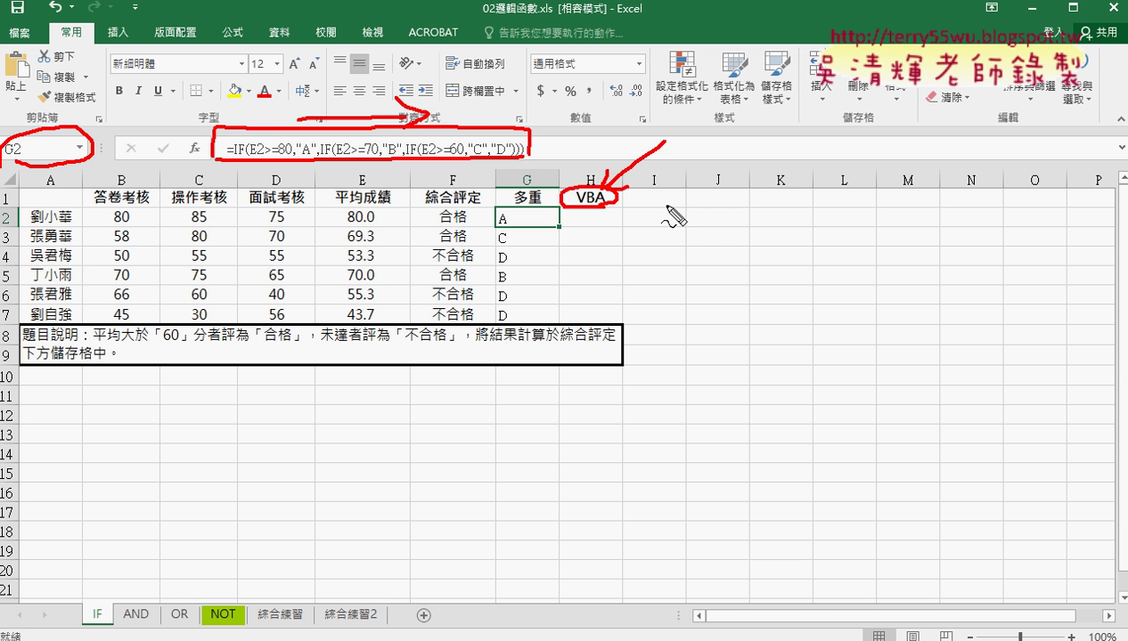
pyautogui.moveTo(657, 229)
pyautogui.mouseDown()
pyautogui.moveTo(659, 213)
pyautogui.moveTo(691, 201)
pyautogui.moveTo(742, 230)
pyautogui.moveTo(659, 230)
pyautogui.mouseUp()
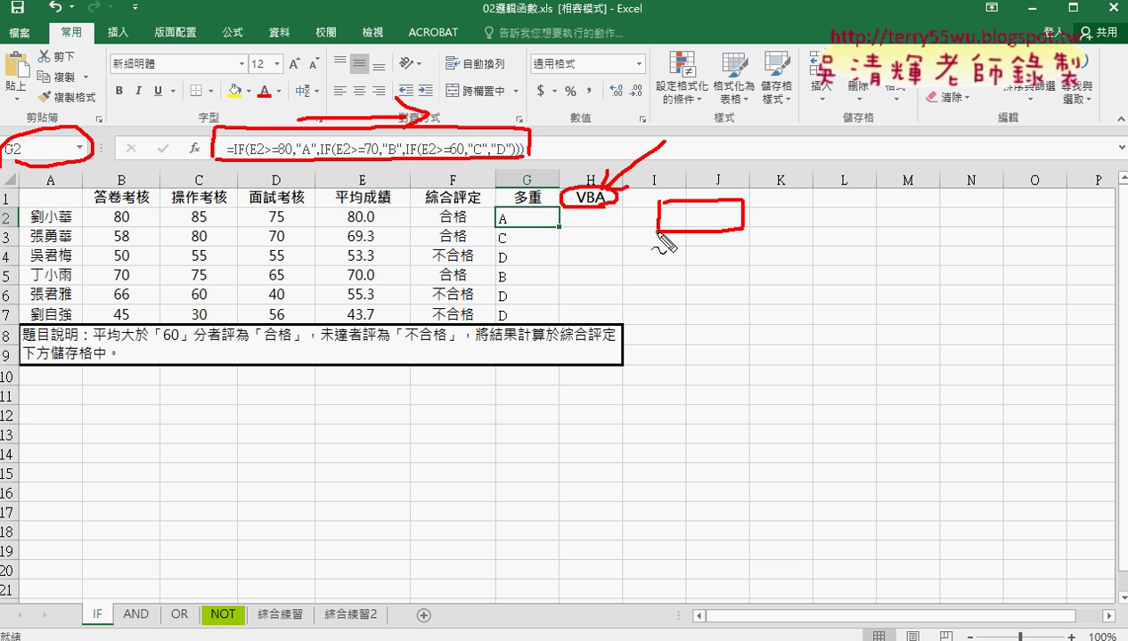
pyautogui.moveTo(588, 206)
pyautogui.mouseDown()
pyautogui.moveTo(582, 285)
pyautogui.moveTo(597, 269)
pyautogui.mouseUp()
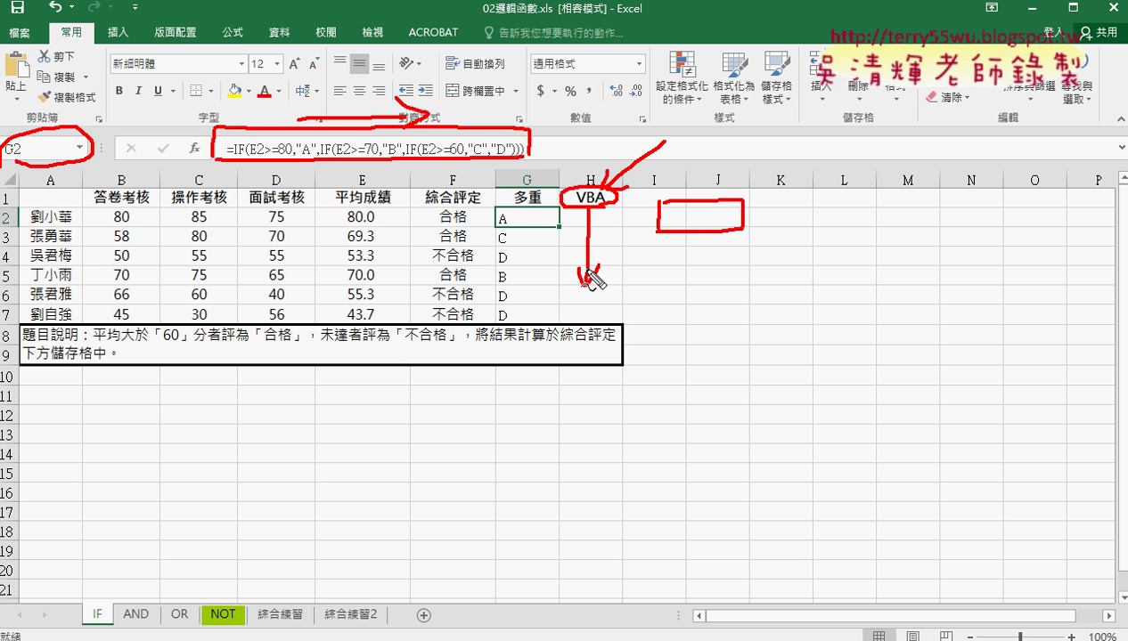
pyautogui.press('Escape')
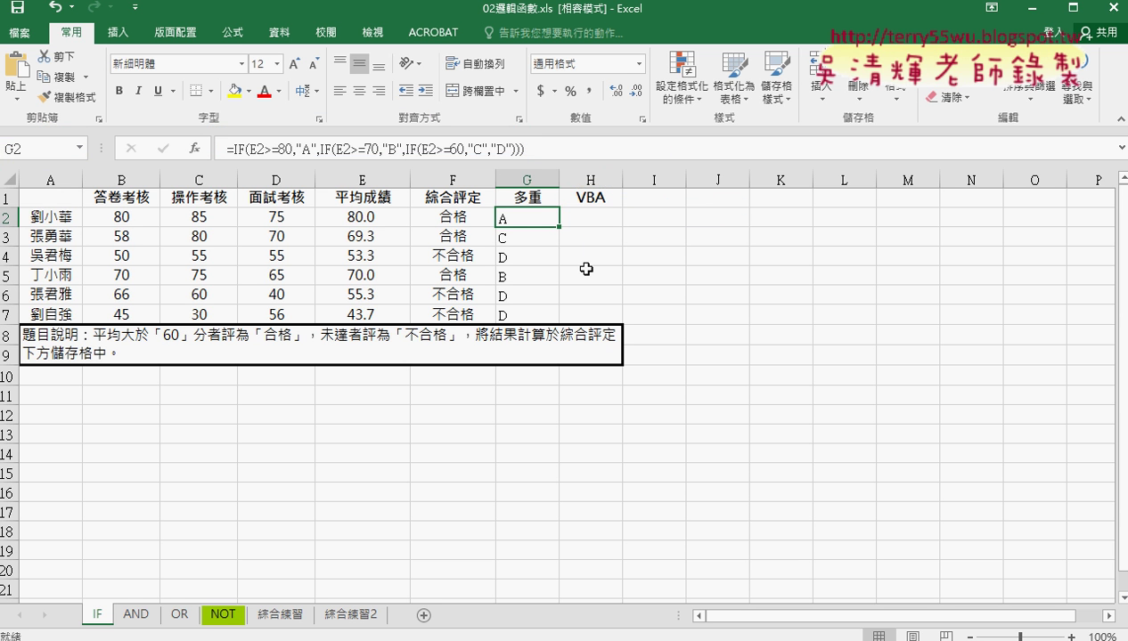
# Step: Select cell H2 under the VBA heading
pyautogui.click(592, 219)
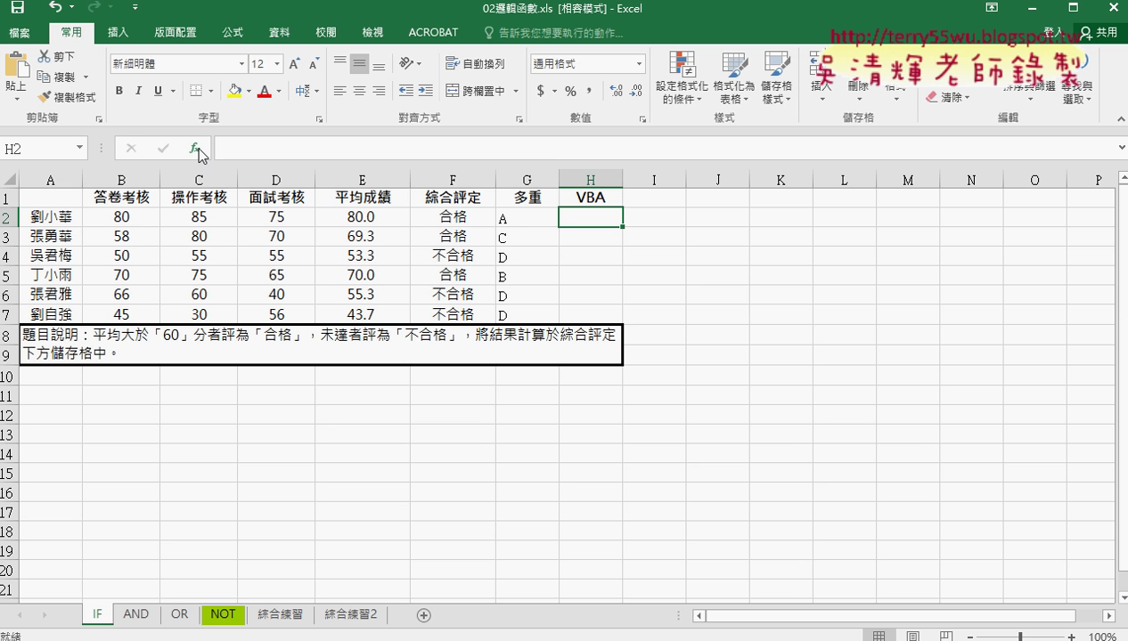